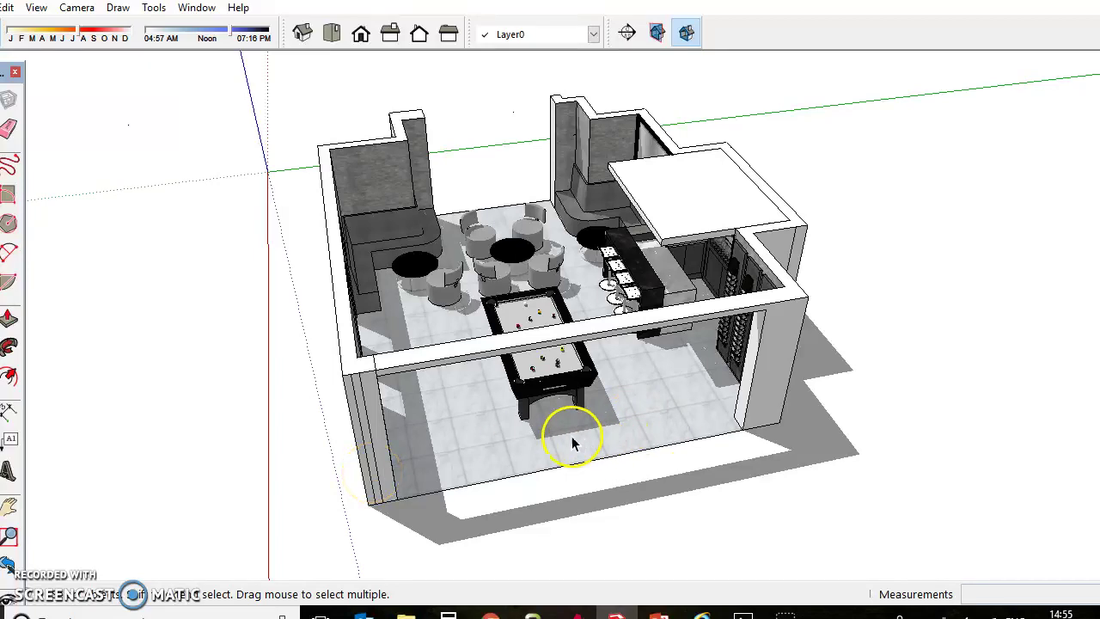
Examine the overall layout of the furnished bar and pool room model from above and from its open side.
{"action": "middle_click_drag", "start_coordinate": [573, 443], "coordinate": [648, 352]}
{"action": "scroll", "coordinate": [631, 228], "scroll_direction": "up", "scroll_amount": 4}
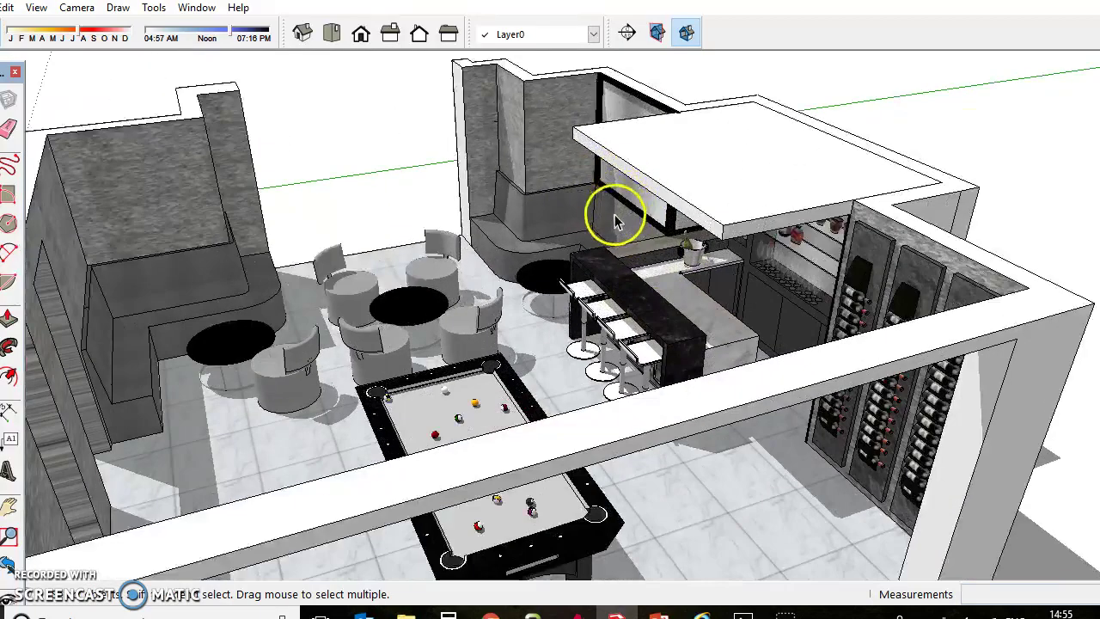
{"action": "mouse_move", "coordinate": [524, 249]}
{"action": "middle_mouse_down"}
{"action": "mouse_move", "coordinate": [559, 283]}
{"action": "mouse_move", "coordinate": [590, 255]}
{"action": "middle_mouse_up"}
{"action": "scroll", "coordinate": [590, 256], "scroll_direction": "down", "scroll_amount": 3}
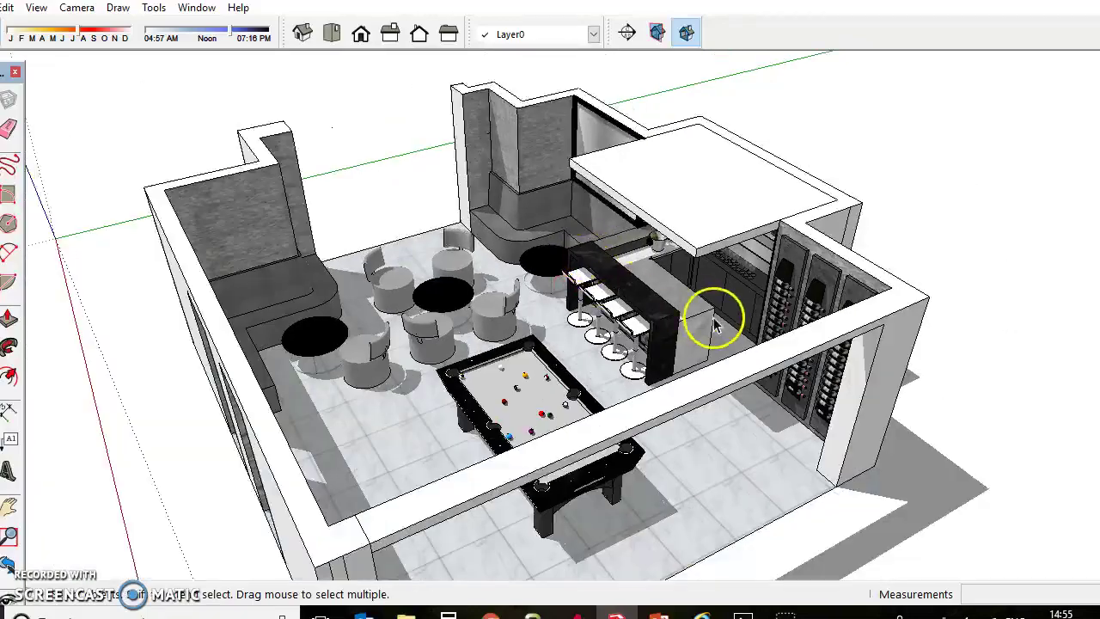
{"action": "mouse_move", "coordinate": [779, 353]}
{"action": "middle_mouse_down"}
{"action": "mouse_move", "coordinate": [778, 314]}
{"action": "mouse_move", "coordinate": [744, 283]}
{"action": "mouse_move", "coordinate": [707, 324]}
{"action": "mouse_move", "coordinate": [743, 215]}
{"action": "mouse_move", "coordinate": [764, 278]}
{"action": "middle_mouse_up"}
{"action": "scroll", "coordinate": [735, 286], "scroll_direction": "up", "scroll_amount": 2}
{"action": "scroll", "coordinate": [750, 189], "scroll_direction": "up", "scroll_amount": 3}
{"action": "scroll", "coordinate": [761, 286], "scroll_direction": "up", "scroll_amount": 5}
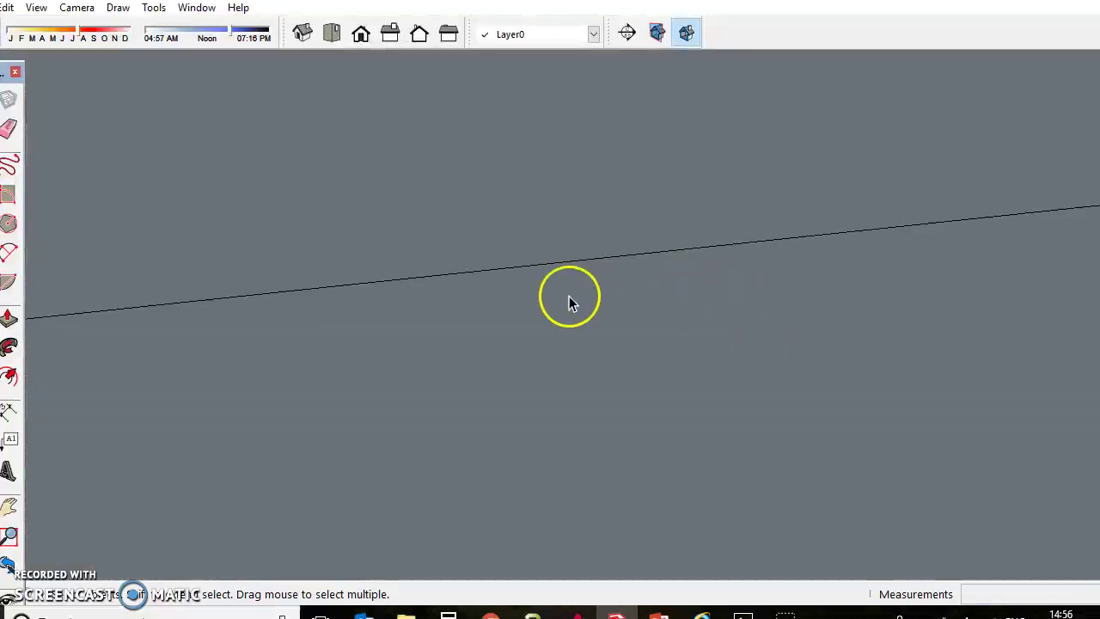
{"action": "left_click", "coordinate": [9, 564]}
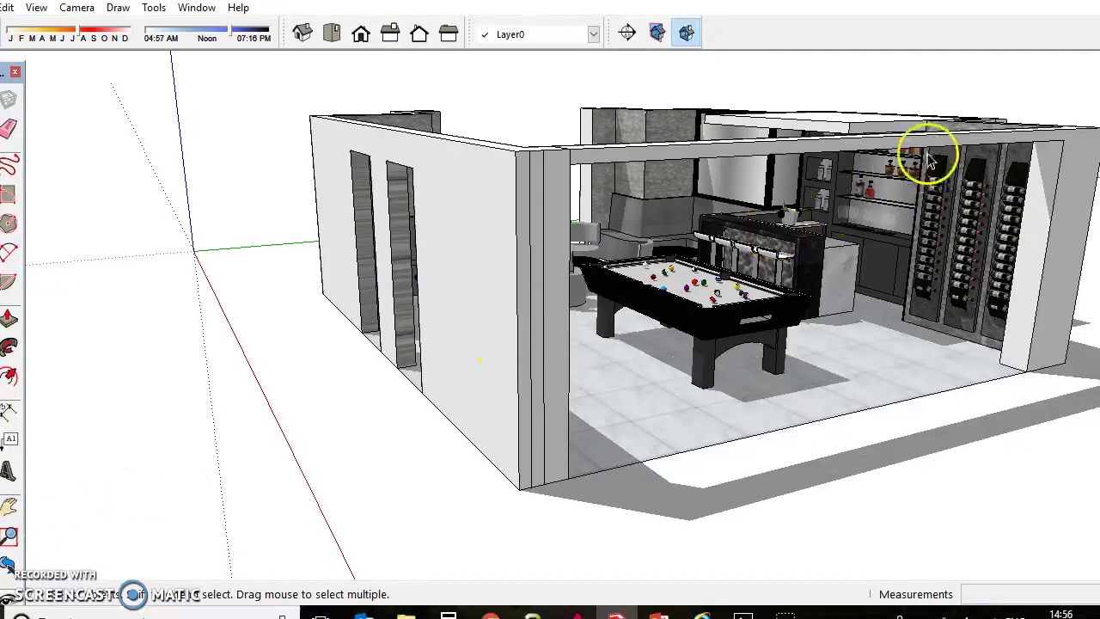
Inspect the bar counter, bottle shelves and patterned suspended ceiling from inside the room.
{"action": "scroll", "coordinate": [895, 160], "scroll_direction": "up", "scroll_amount": 5}
{"action": "middle_click_drag", "start_coordinate": [886, 185], "coordinate": [868, 127]}
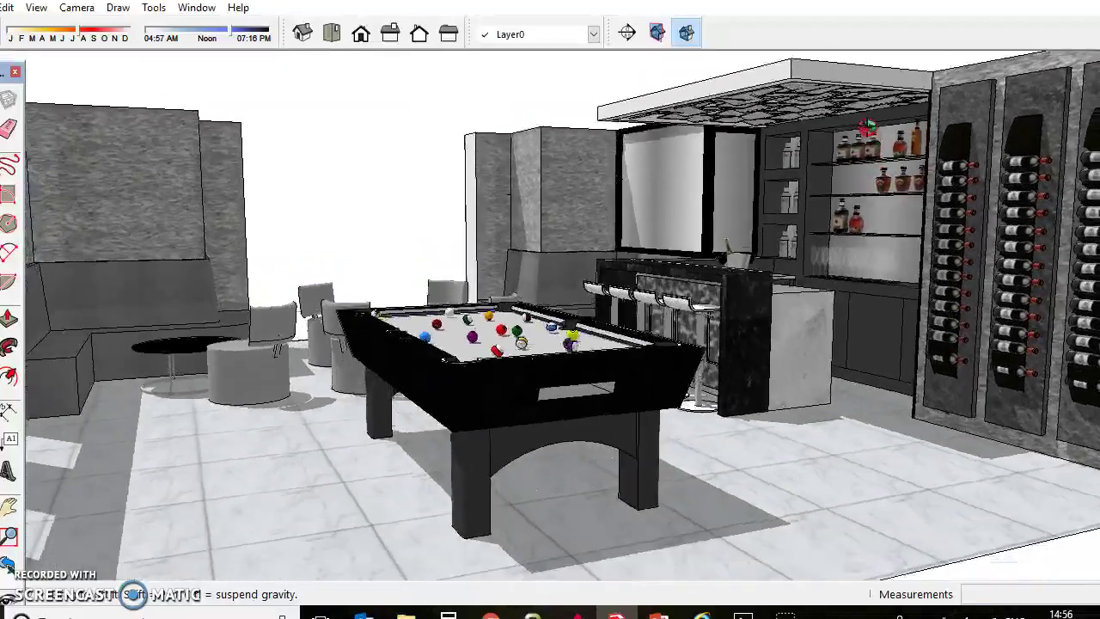
{"action": "scroll", "coordinate": [855, 117], "scroll_direction": "up", "scroll_amount": 4}
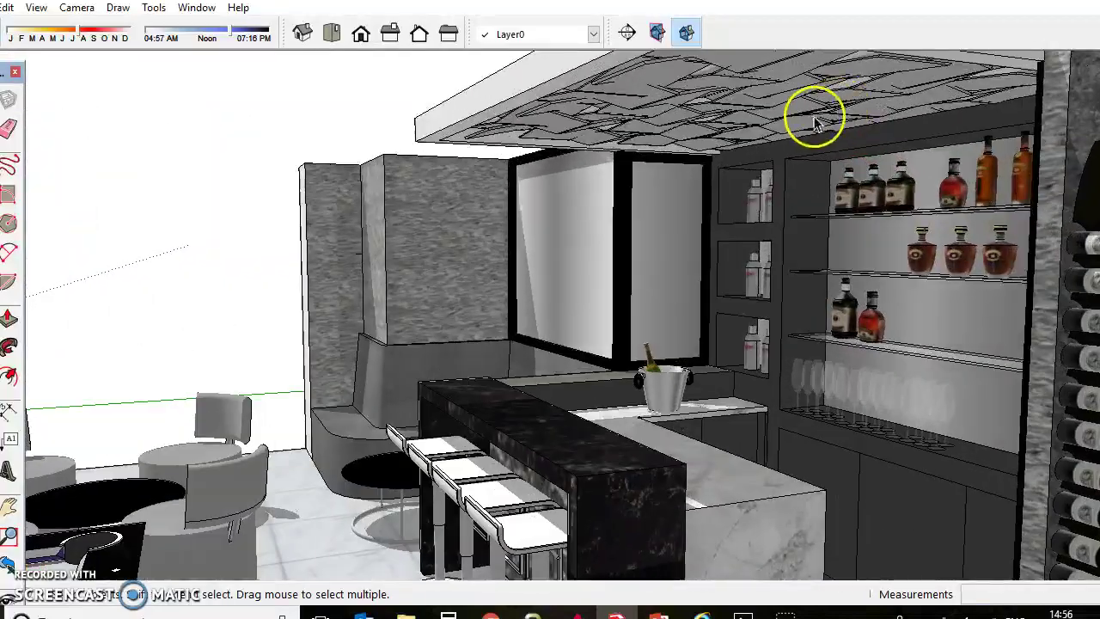
{"action": "scroll", "coordinate": [816, 146], "scroll_direction": "down", "scroll_amount": 4}
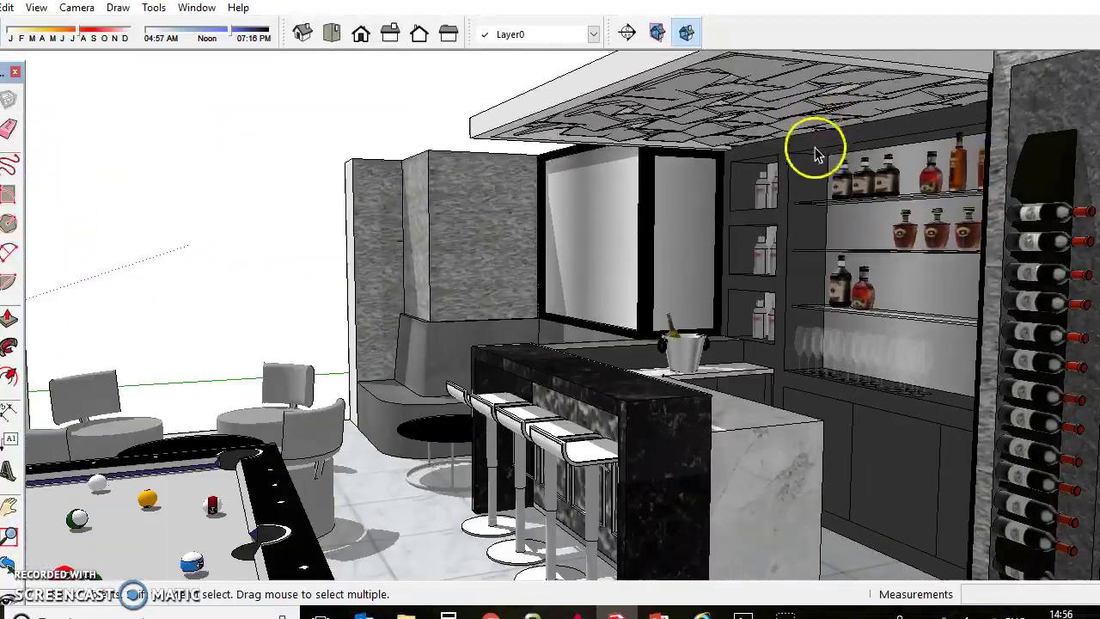
View the lounge seating, pool table and bar arrangement from the opposite side of the room.
{"action": "mouse_move", "coordinate": [817, 181]}
{"action": "middle_mouse_down"}
{"action": "mouse_move", "coordinate": [826, 166]}
{"action": "mouse_move", "coordinate": [885, 170]}
{"action": "mouse_move", "coordinate": [890, 197]}
{"action": "mouse_move", "coordinate": [955, 262]}
{"action": "mouse_move", "coordinate": [943, 322]}
{"action": "mouse_move", "coordinate": [866, 441]}
{"action": "middle_mouse_up"}
{"action": "scroll", "coordinate": [791, 244], "scroll_direction": "down", "scroll_amount": 5}
{"action": "middle_click_drag", "start_coordinate": [658, 275], "coordinate": [957, 204]}
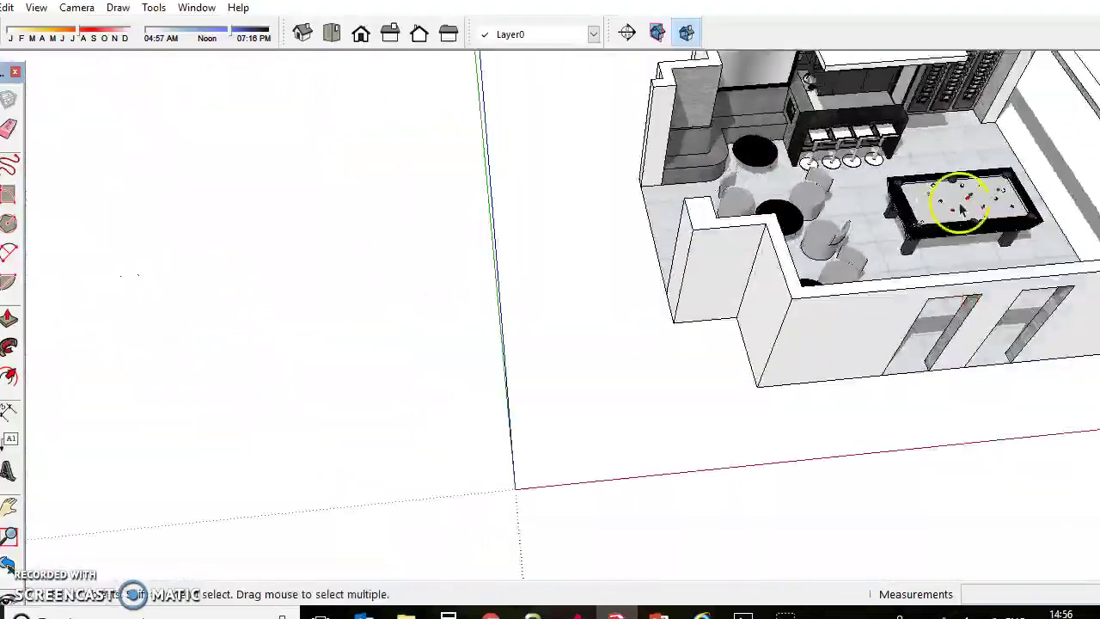
{"action": "scroll", "coordinate": [886, 66], "scroll_direction": "up", "scroll_amount": 2}
{"action": "scroll", "coordinate": [780, 194], "scroll_direction": "up", "scroll_amount": 4}
{"action": "scroll", "coordinate": [735, 244], "scroll_direction": "down", "scroll_amount": 4}
{"action": "scroll", "coordinate": [734, 243], "scroll_direction": "down", "scroll_amount": 3}
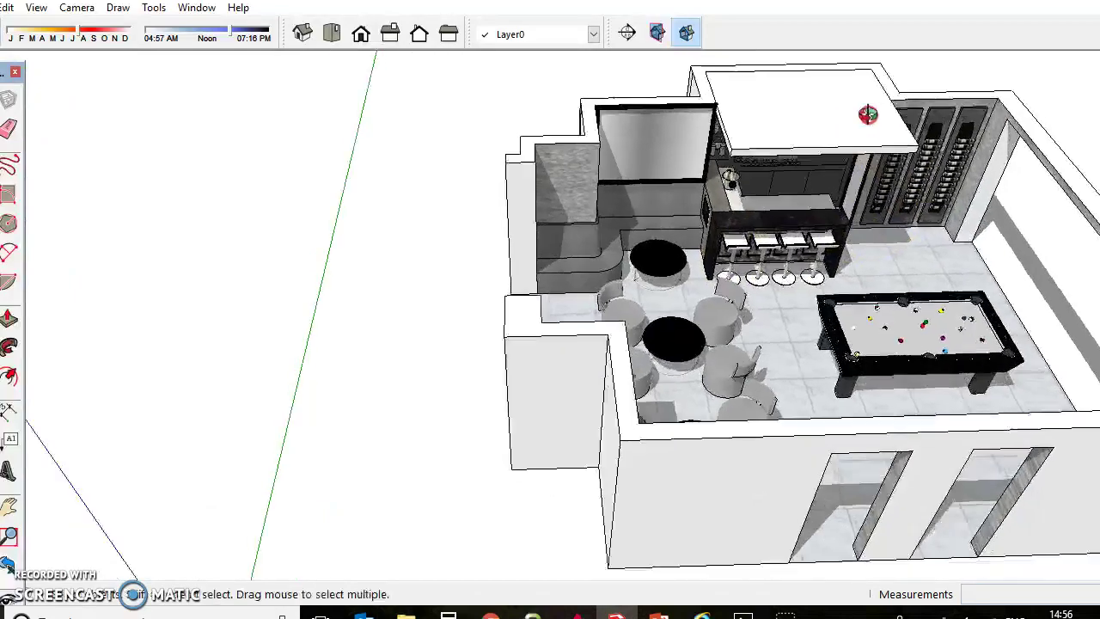
Inspect the bar counter with its stools, wood-clad end and adjoining bench seating up close.
{"action": "middle_click_drag", "start_coordinate": [734, 243], "coordinate": [768, 103]}
{"action": "scroll", "coordinate": [736, 175], "scroll_direction": "up", "scroll_amount": 5}
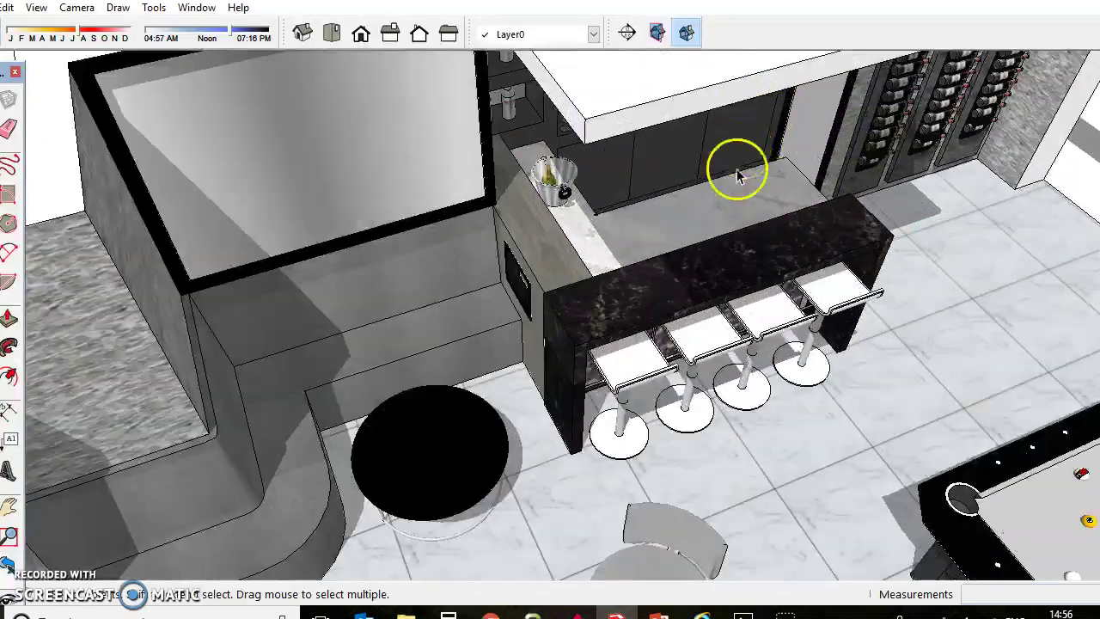
{"action": "middle_click_drag", "start_coordinate": [712, 260], "coordinate": [847, 178]}
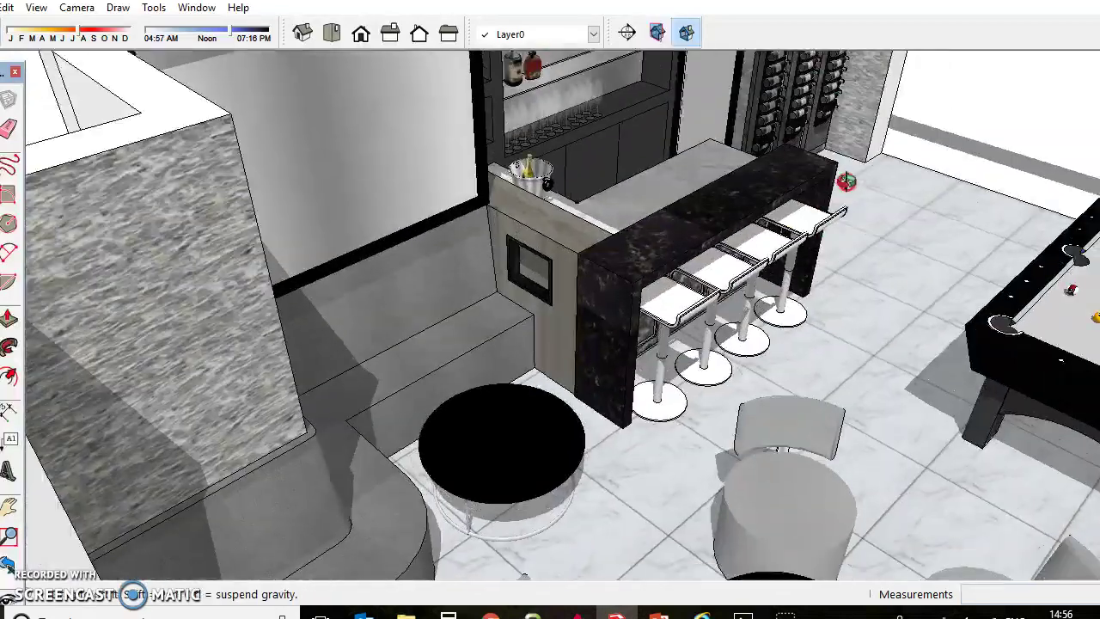
{"action": "scroll", "coordinate": [785, 239], "scroll_direction": "down", "scroll_amount": 6}
{"action": "mouse_move", "coordinate": [854, 239]}
{"action": "middle_mouse_down"}
{"action": "mouse_move", "coordinate": [882, 166]}
{"action": "mouse_move", "coordinate": [853, 140]}
{"action": "mouse_move", "coordinate": [676, 245]}
{"action": "mouse_move", "coordinate": [735, 131]}
{"action": "middle_mouse_up"}
{"action": "scroll", "coordinate": [515, 255], "scroll_direction": "up", "scroll_amount": 8}
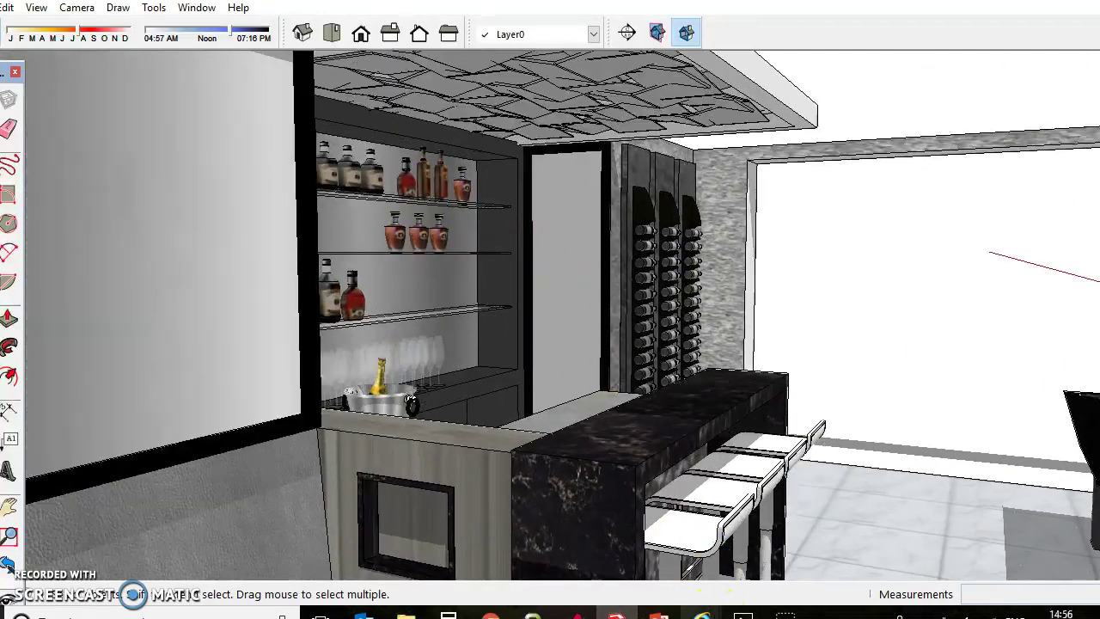
Switch to Photos to view the wall panneling 01.png ceiling reference, and return to the SketchUp model.
{"action": "mouse_move", "coordinate": [743, 615]}
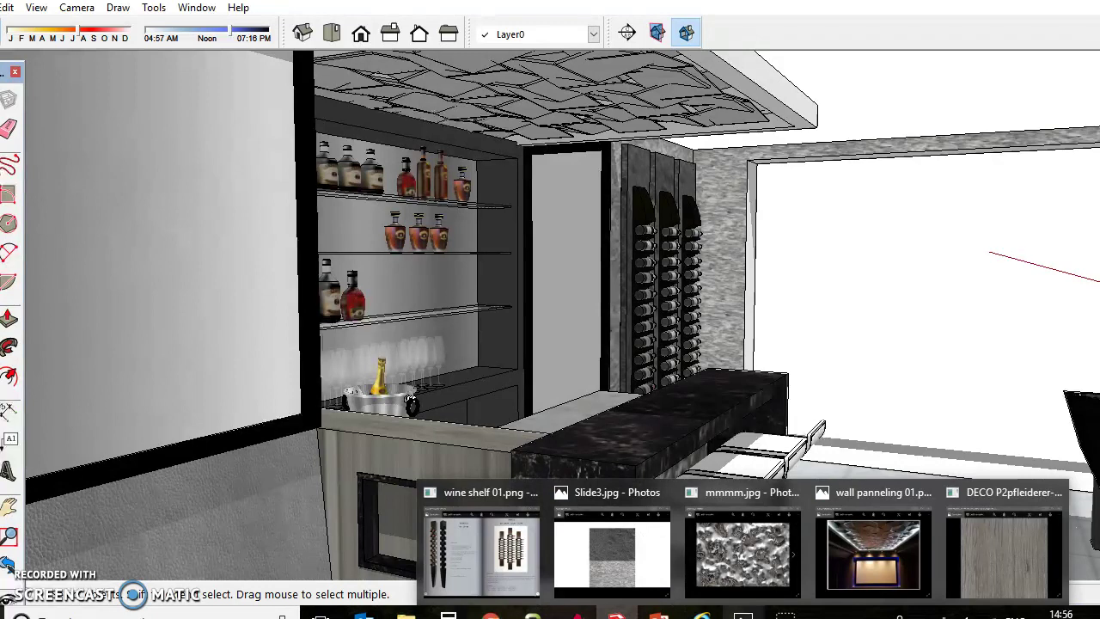
{"action": "left_click", "coordinate": [841, 565]}
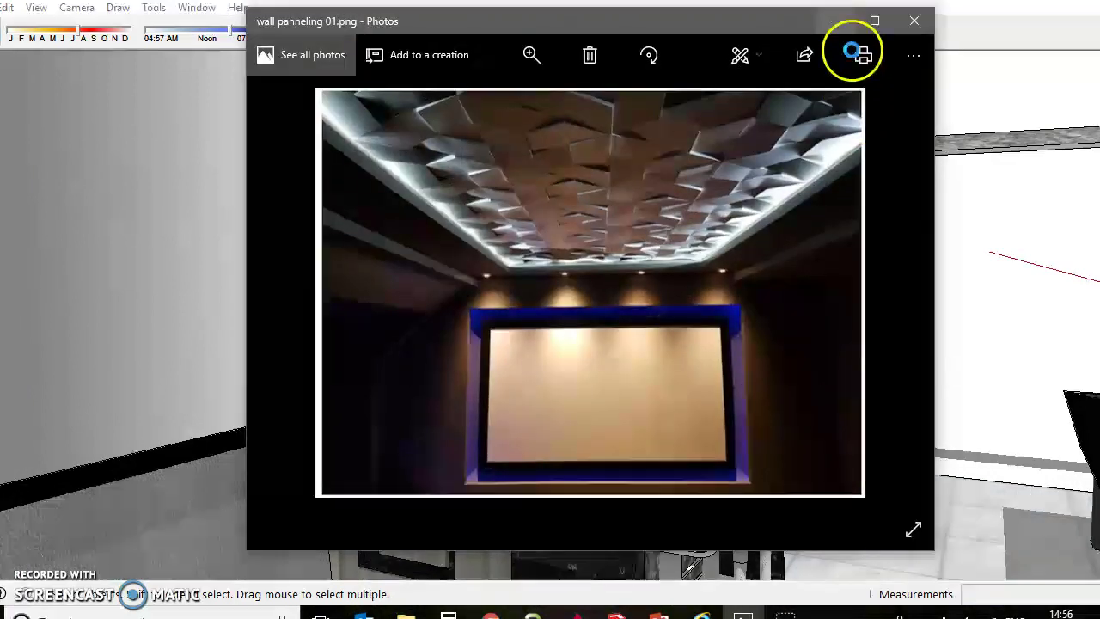
{"action": "left_click", "coordinate": [834, 21]}
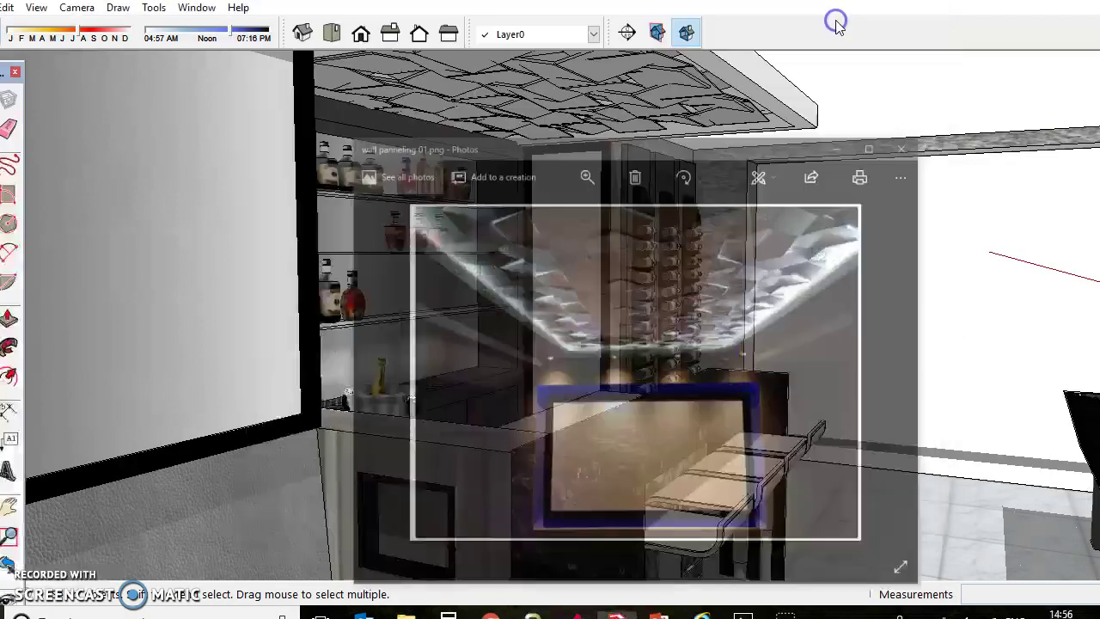
Examine the faceted panelling on the underside of the suspended ceiling above the bar.
{"action": "middle_click_drag", "start_coordinate": [724, 283], "coordinate": [767, 283]}
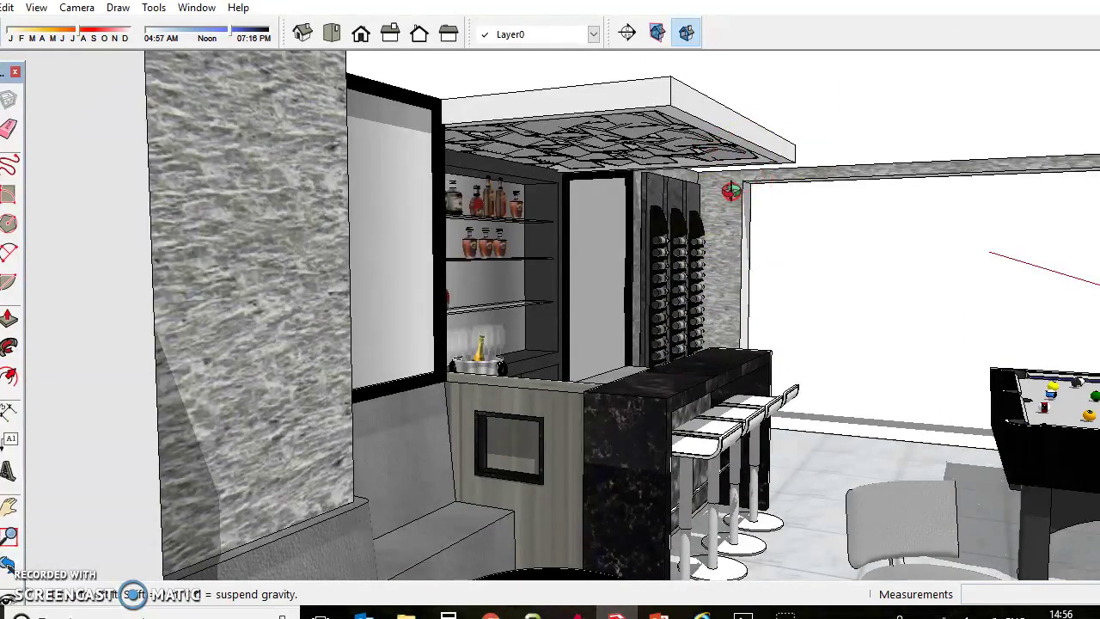
{"action": "mouse_move", "coordinate": [731, 190]}
{"action": "middle_mouse_down"}
{"action": "mouse_move", "coordinate": [736, 205]}
{"action": "mouse_move", "coordinate": [715, 142]}
{"action": "middle_mouse_up"}
{"action": "scroll", "coordinate": [712, 128], "scroll_direction": "up", "scroll_amount": 2}
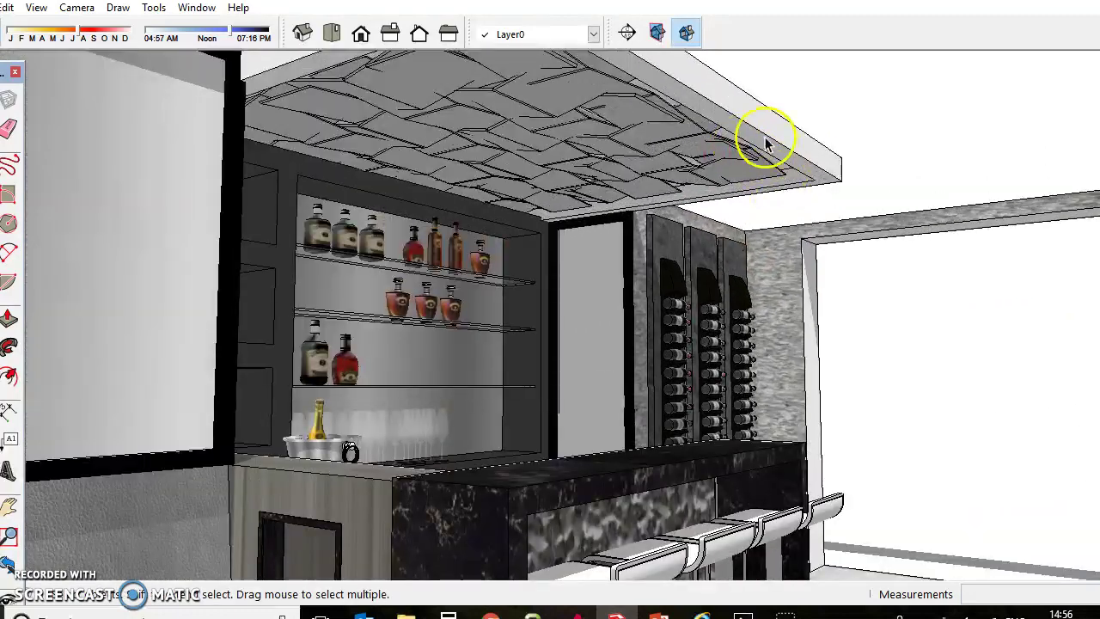
{"action": "middle_click_drag", "start_coordinate": [773, 170], "coordinate": [775, 269]}
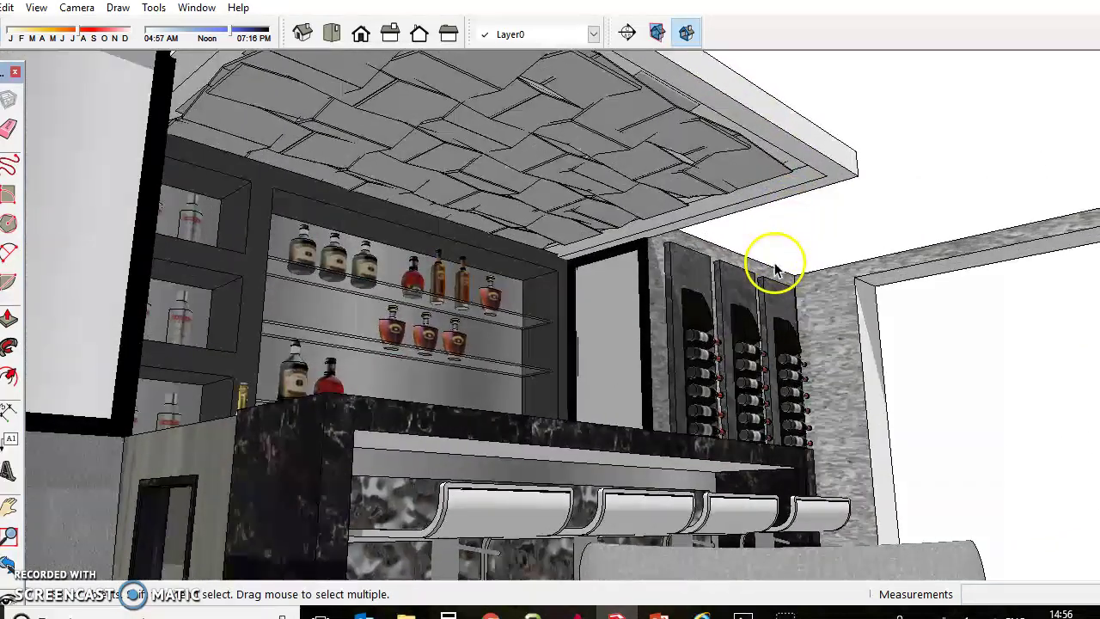
{"action": "scroll", "coordinate": [616, 194], "scroll_direction": "up", "scroll_amount": 3}
{"action": "scroll", "coordinate": [616, 194], "scroll_direction": "down", "scroll_amount": 3}
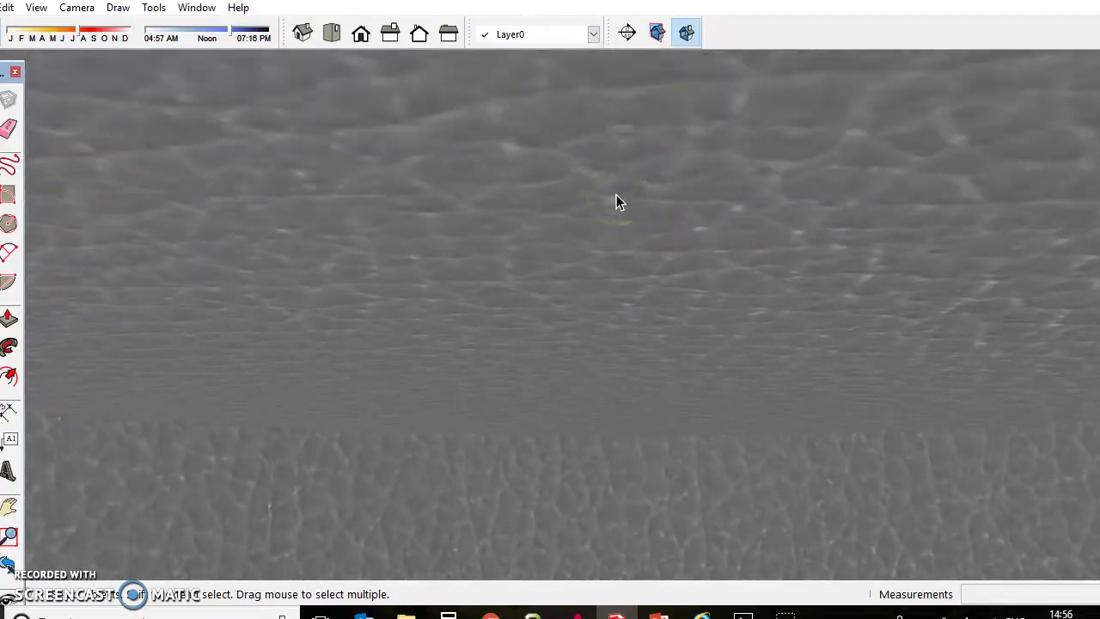
{"action": "scroll", "coordinate": [667, 216], "scroll_direction": "down", "scroll_amount": 5}
{"action": "middle_click_drag", "start_coordinate": [678, 233], "coordinate": [311, 408]}
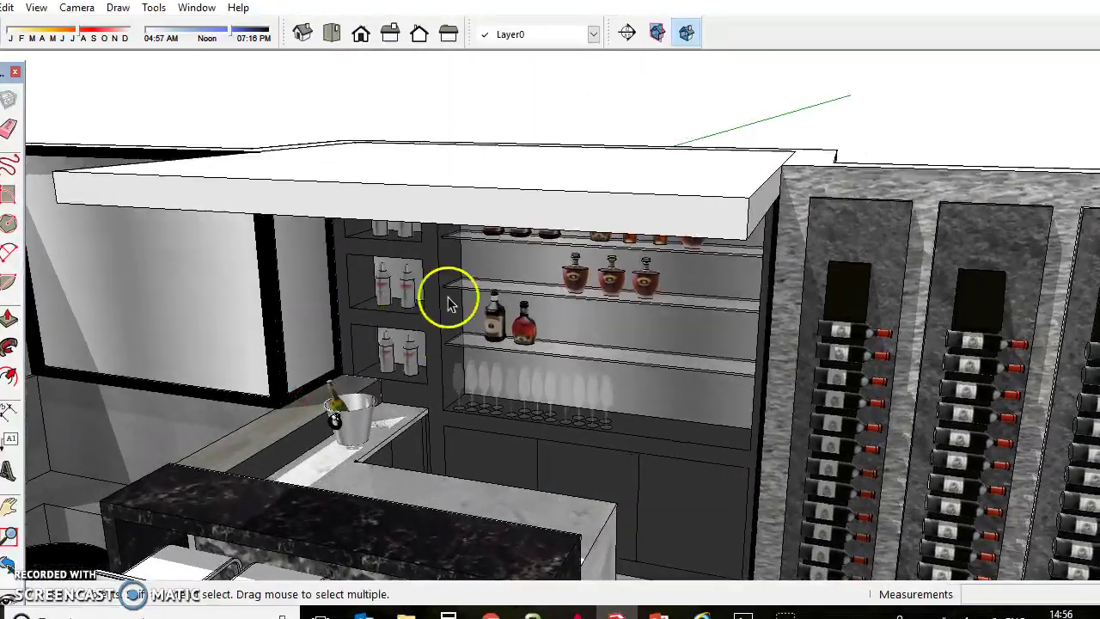
Examine the bottle shelving behind the bar and the three wine racks mounted on the adjacent stone wall.
{"action": "scroll", "coordinate": [482, 256], "scroll_direction": "down", "scroll_amount": 3}
{"action": "mouse_move", "coordinate": [485, 258]}
{"action": "middle_mouse_down"}
{"action": "mouse_move", "coordinate": [567, 338]}
{"action": "mouse_move", "coordinate": [619, 301]}
{"action": "mouse_move", "coordinate": [744, 322]}
{"action": "mouse_move", "coordinate": [722, 262]}
{"action": "middle_mouse_up"}
{"action": "scroll", "coordinate": [543, 266], "scroll_direction": "down", "scroll_amount": 3}
{"action": "scroll", "coordinate": [745, 327], "scroll_direction": "up", "scroll_amount": 4}
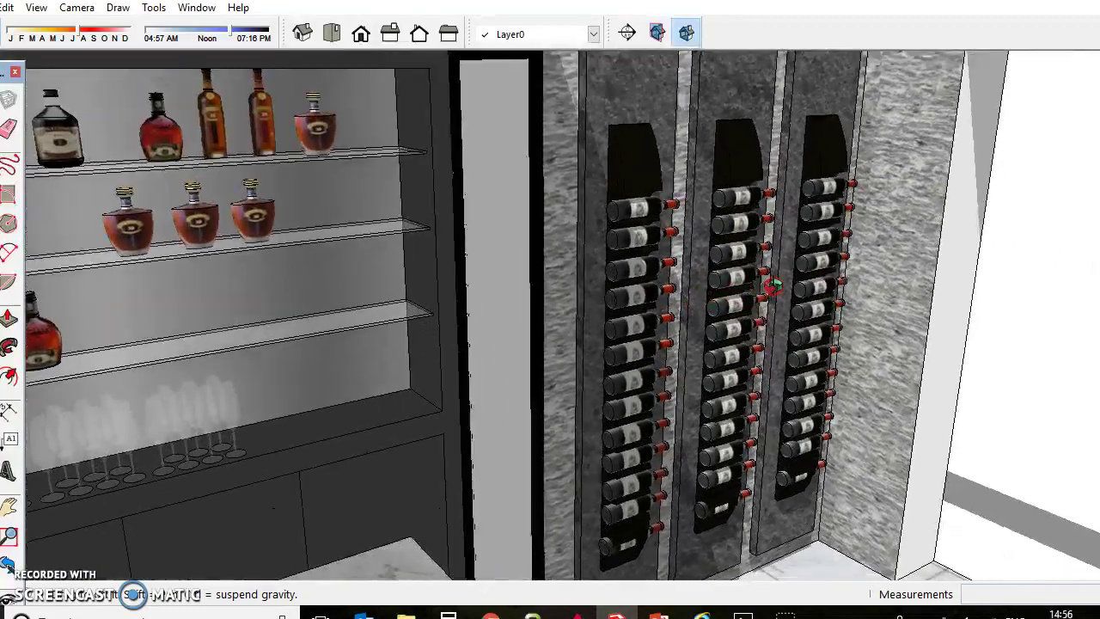
{"action": "scroll", "coordinate": [719, 253], "scroll_direction": "up", "scroll_amount": 2}
{"action": "scroll", "coordinate": [754, 245], "scroll_direction": "down", "scroll_amount": 6}
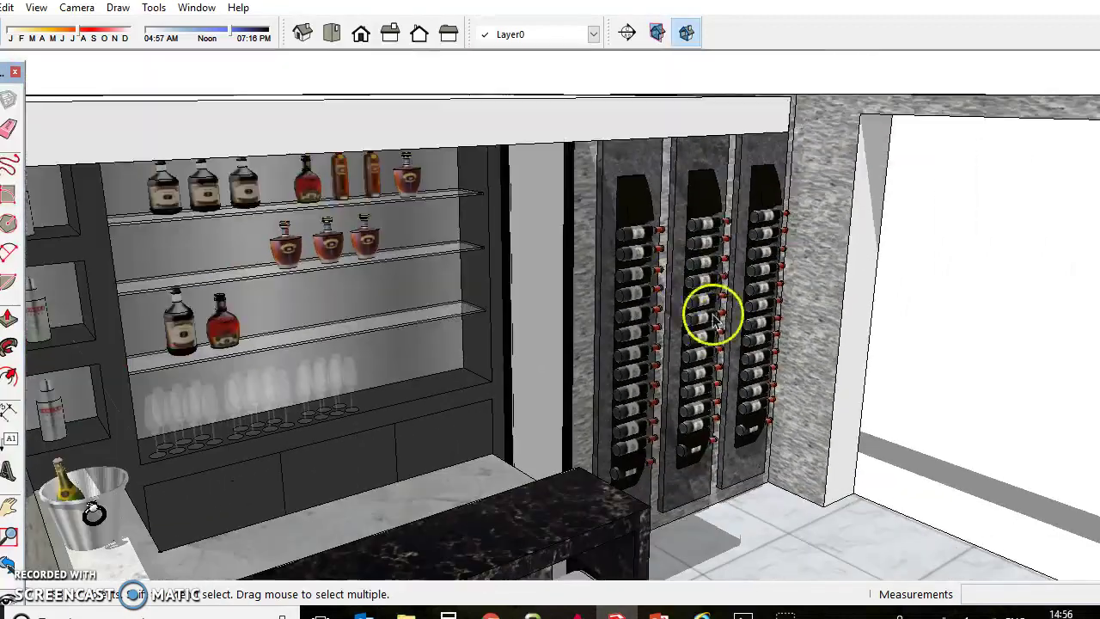
{"action": "mouse_move", "coordinate": [783, 318]}
{"action": "middle_mouse_down"}
{"action": "mouse_move", "coordinate": [125, 533]}
{"action": "mouse_move", "coordinate": [696, 292]}
{"action": "middle_mouse_up"}
{"action": "scroll", "coordinate": [656, 280], "scroll_direction": "up", "scroll_amount": 2}
{"action": "scroll", "coordinate": [652, 298], "scroll_direction": "down", "scroll_amount": 5}
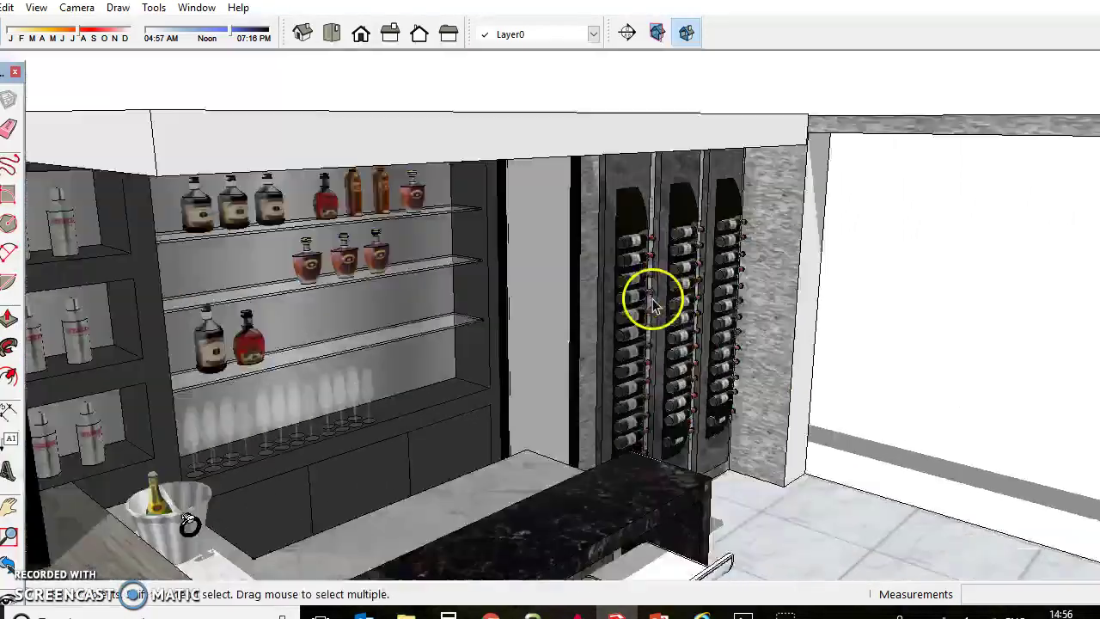
{"action": "mouse_move", "coordinate": [786, 287]}
{"action": "middle_mouse_down"}
{"action": "mouse_move", "coordinate": [673, 324]}
{"action": "mouse_move", "coordinate": [531, 412]}
{"action": "middle_mouse_up"}
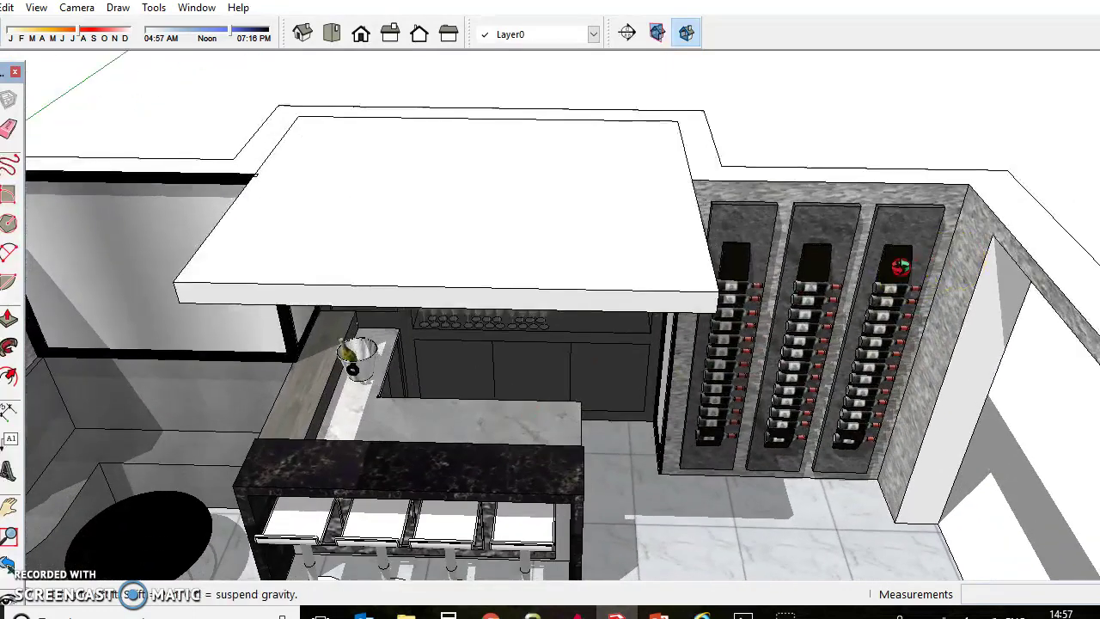
{"action": "scroll", "coordinate": [887, 297], "scroll_direction": "up", "scroll_amount": 3}
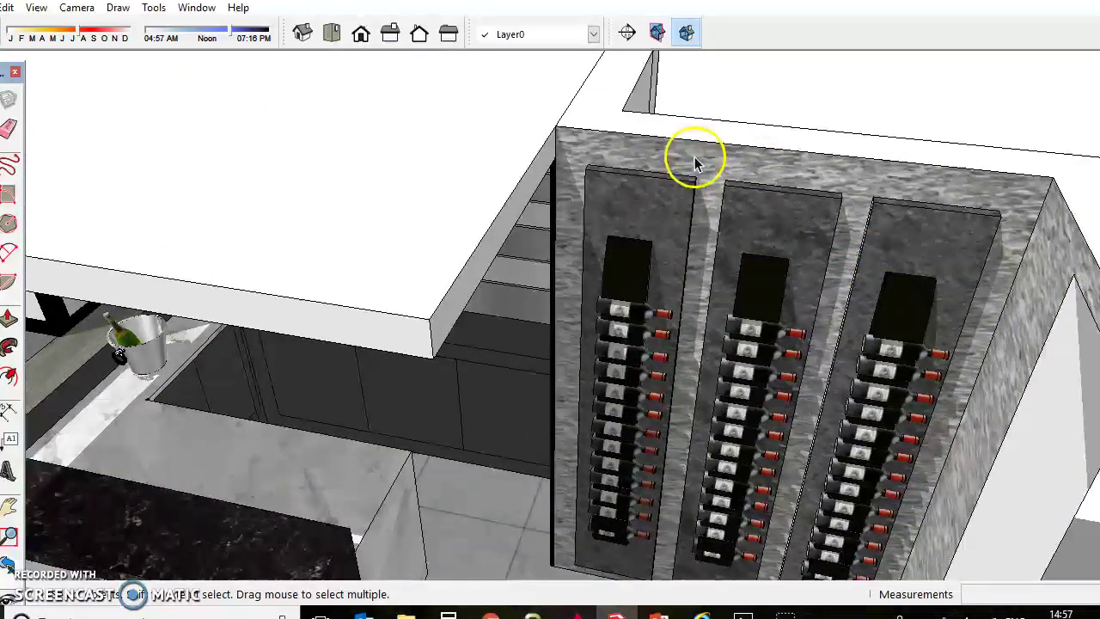
{"action": "scroll", "coordinate": [818, 186], "scroll_direction": "up", "scroll_amount": 2}
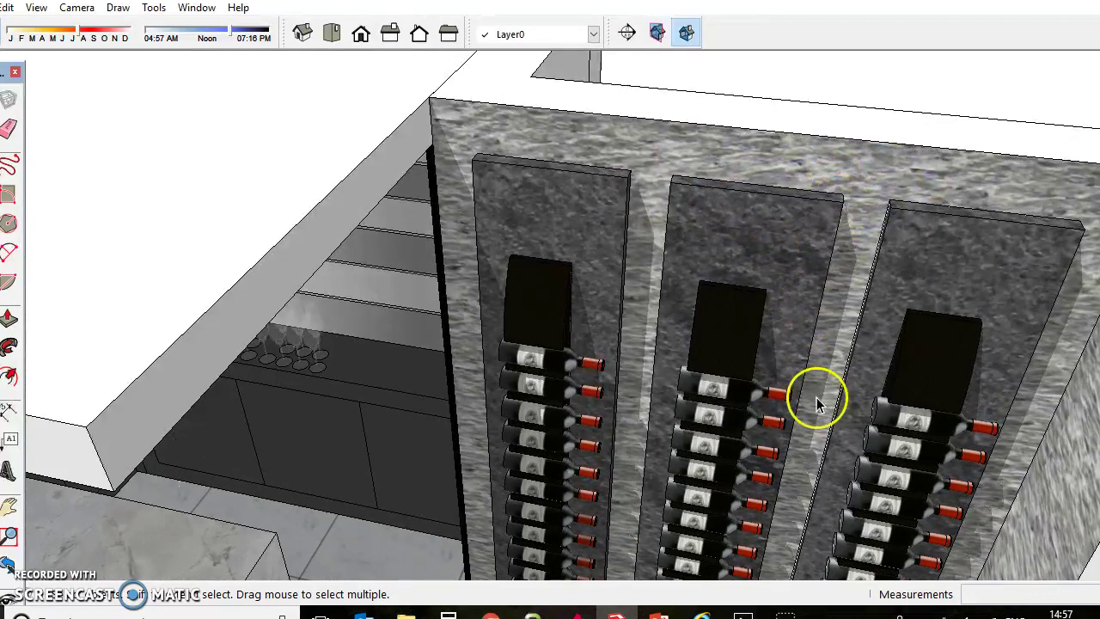
Switch to Photos to view the Slide3.jpg stone texture reference, and return to the SketchUp model.
{"action": "mouse_move", "coordinate": [744, 615]}
{"action": "left_click", "coordinate": [622, 569]}
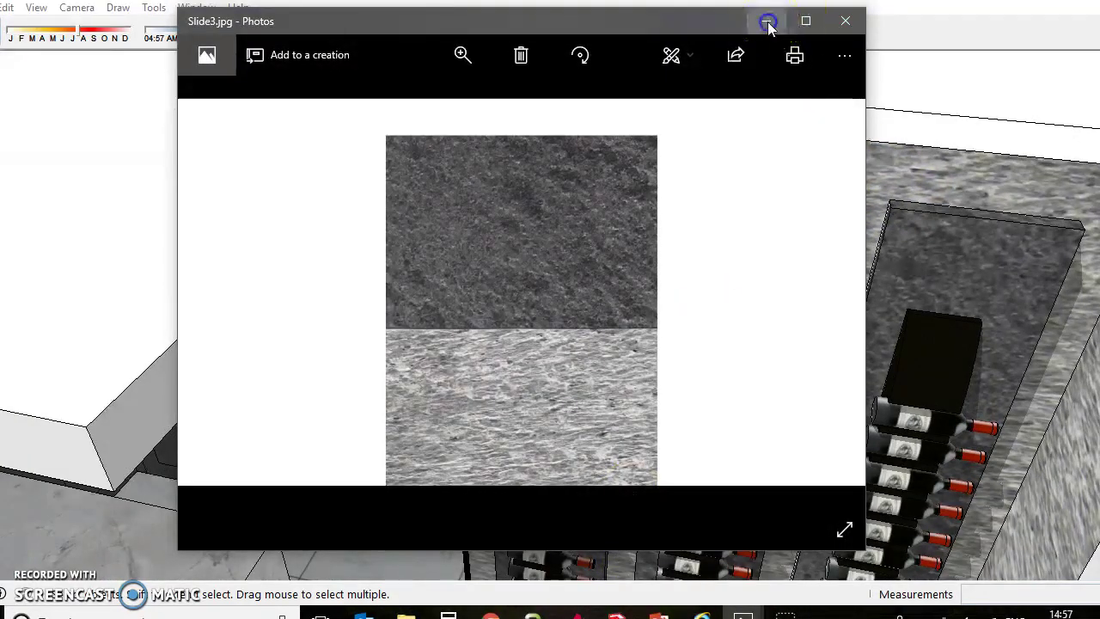
{"action": "left_click", "coordinate": [767, 23]}
Inspect from above how the three dark stone panels behind the wine racks stand off the wall.
{"action": "mouse_move", "coordinate": [789, 156]}
{"action": "middle_mouse_down"}
{"action": "mouse_move", "coordinate": [687, 214]}
{"action": "mouse_move", "coordinate": [663, 211]}
{"action": "mouse_move", "coordinate": [712, 197]}
{"action": "mouse_move", "coordinate": [758, 305]}
{"action": "middle_mouse_up"}
{"action": "scroll", "coordinate": [777, 300], "scroll_direction": "up", "scroll_amount": 5}
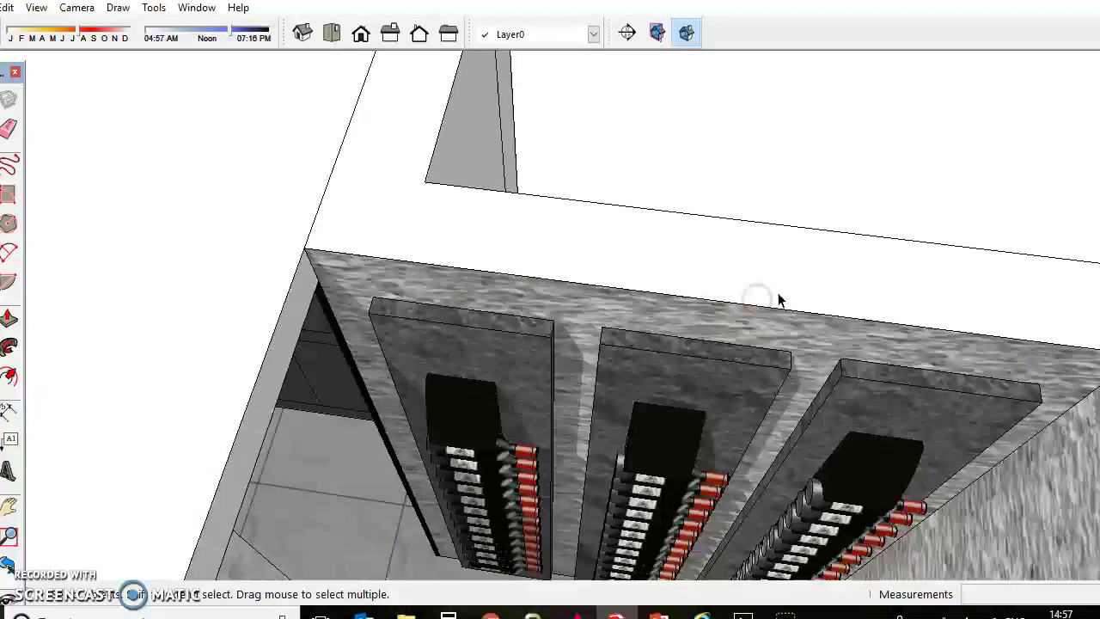
{"action": "mouse_move", "coordinate": [475, 246]}
{"action": "middle_mouse_down"}
{"action": "mouse_move", "coordinate": [506, 293]}
{"action": "mouse_move", "coordinate": [589, 346]}
{"action": "mouse_move", "coordinate": [696, 336]}
{"action": "mouse_move", "coordinate": [706, 392]}
{"action": "mouse_move", "coordinate": [690, 398]}
{"action": "mouse_move", "coordinate": [688, 421]}
{"action": "middle_mouse_up"}
{"action": "scroll", "coordinate": [705, 391], "scroll_direction": "up", "scroll_amount": 2}
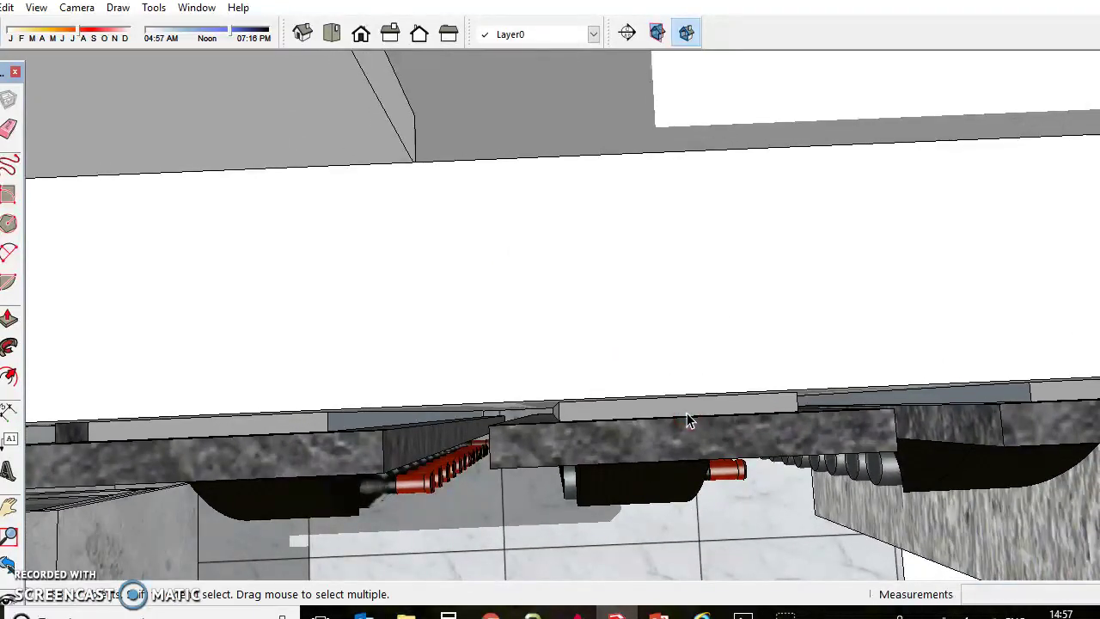
{"action": "scroll", "coordinate": [594, 386], "scroll_direction": "down", "scroll_amount": 8}
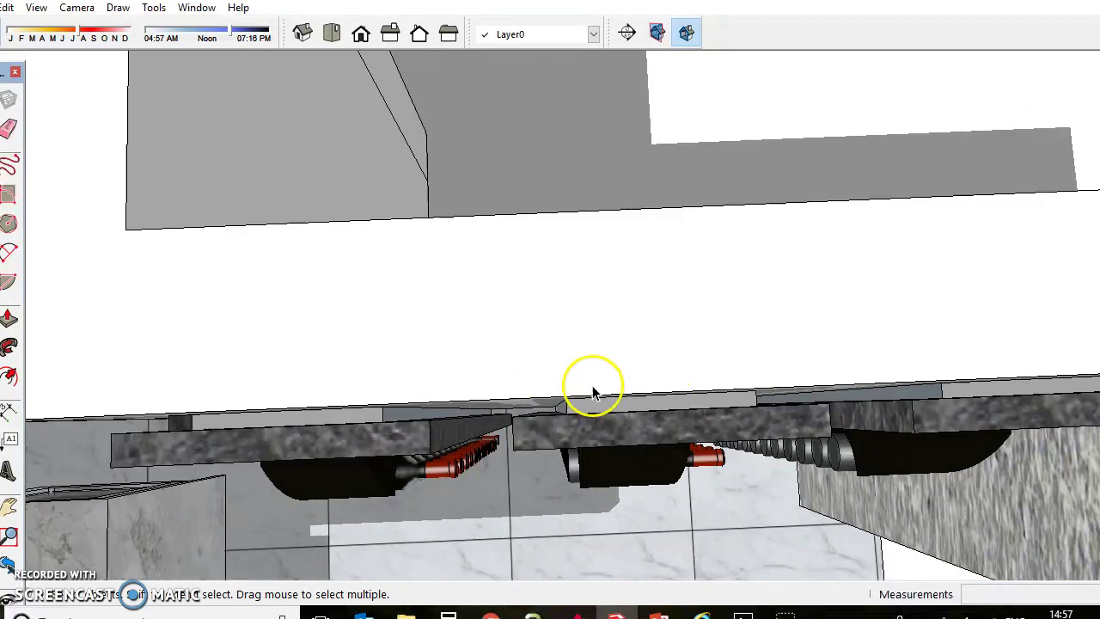
{"action": "middle_click_drag", "start_coordinate": [650, 405], "coordinate": [651, 273]}
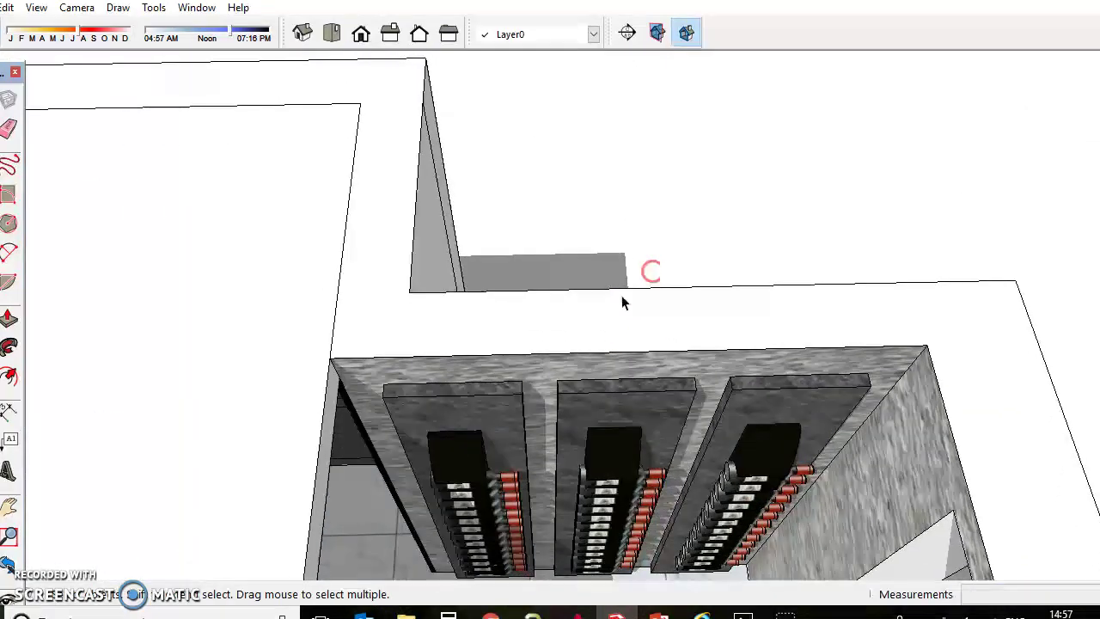
{"action": "scroll", "coordinate": [621, 298], "scroll_direction": "down", "scroll_amount": 2}
{"action": "middle_click_drag", "start_coordinate": [651, 427], "coordinate": [651, 226]}
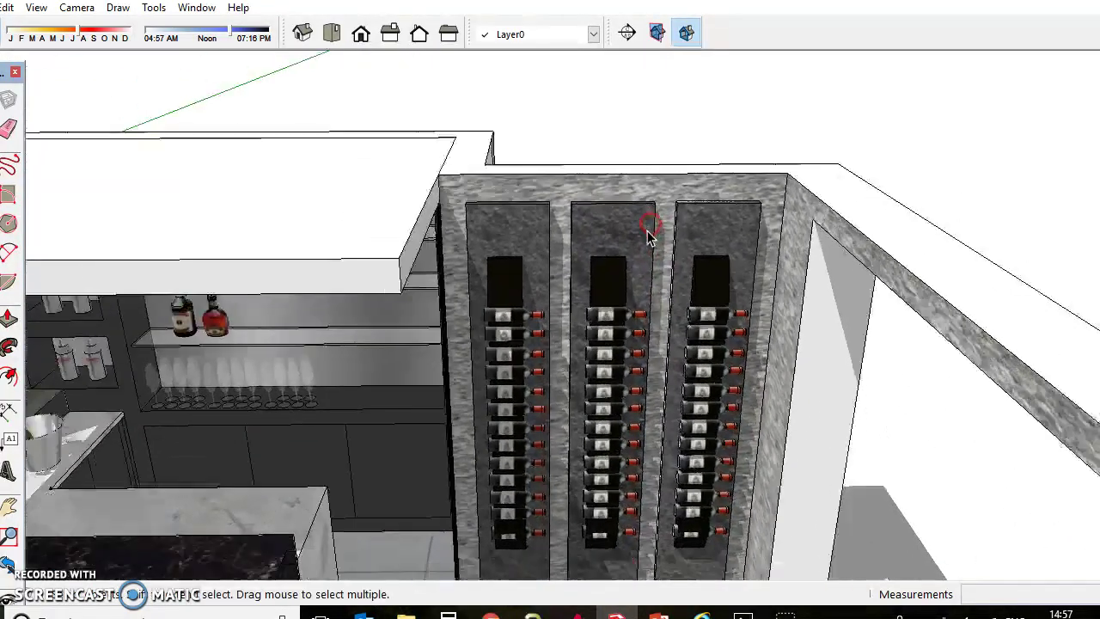
{"action": "scroll", "coordinate": [643, 240], "scroll_direction": "down", "scroll_amount": 2}
{"action": "scroll", "coordinate": [616, 340], "scroll_direction": "up", "scroll_amount": 4}
{"action": "scroll", "coordinate": [589, 346], "scroll_direction": "down", "scroll_amount": 1}
{"action": "scroll", "coordinate": [576, 354], "scroll_direction": "down", "scroll_amount": 4}
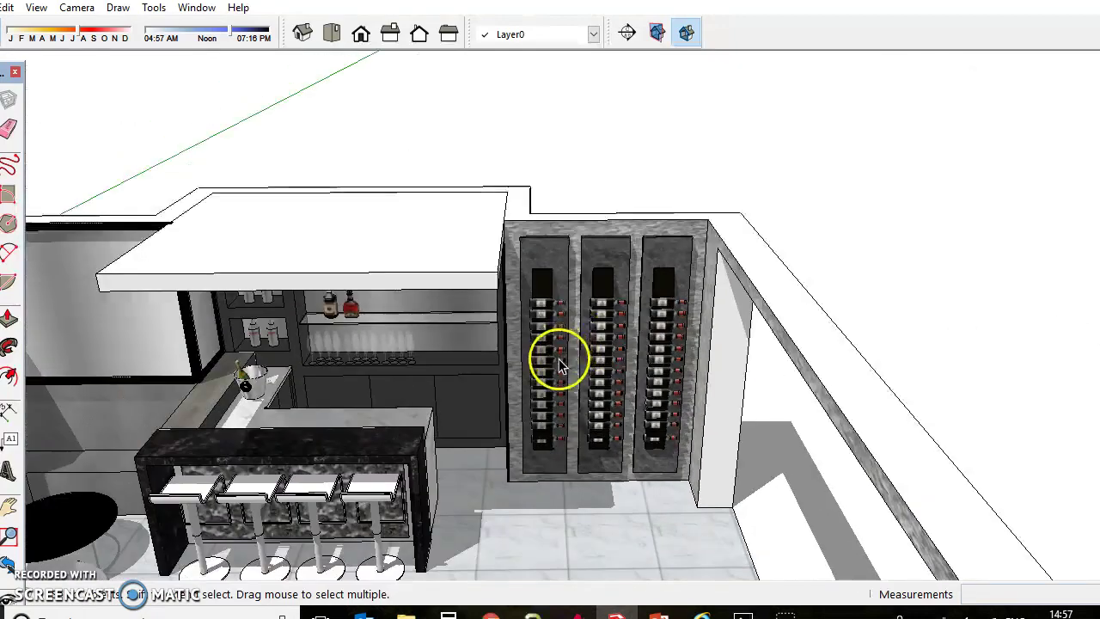
Examine the textured front panel of the bar counter behind the stools and view its mmmm.jpg reference in Photos.
{"action": "mouse_move", "coordinate": [556, 364]}
{"action": "middle_mouse_down"}
{"action": "mouse_move", "coordinate": [531, 344]}
{"action": "mouse_move", "coordinate": [534, 333]}
{"action": "middle_mouse_up"}
{"action": "mouse_move", "coordinate": [386, 522]}
{"action": "middle_mouse_down"}
{"action": "mouse_move", "coordinate": [396, 455]}
{"action": "mouse_move", "coordinate": [521, 430]}
{"action": "middle_mouse_up"}
{"action": "scroll", "coordinate": [356, 479], "scroll_direction": "up", "scroll_amount": 2}
{"action": "scroll", "coordinate": [442, 461], "scroll_direction": "up", "scroll_amount": 4}
{"action": "mouse_move", "coordinate": [469, 473]}
{"action": "middle_mouse_down"}
{"action": "mouse_move", "coordinate": [503, 412]}
{"action": "mouse_move", "coordinate": [596, 393]}
{"action": "mouse_move", "coordinate": [601, 404]}
{"action": "mouse_move", "coordinate": [462, 448]}
{"action": "middle_mouse_up"}
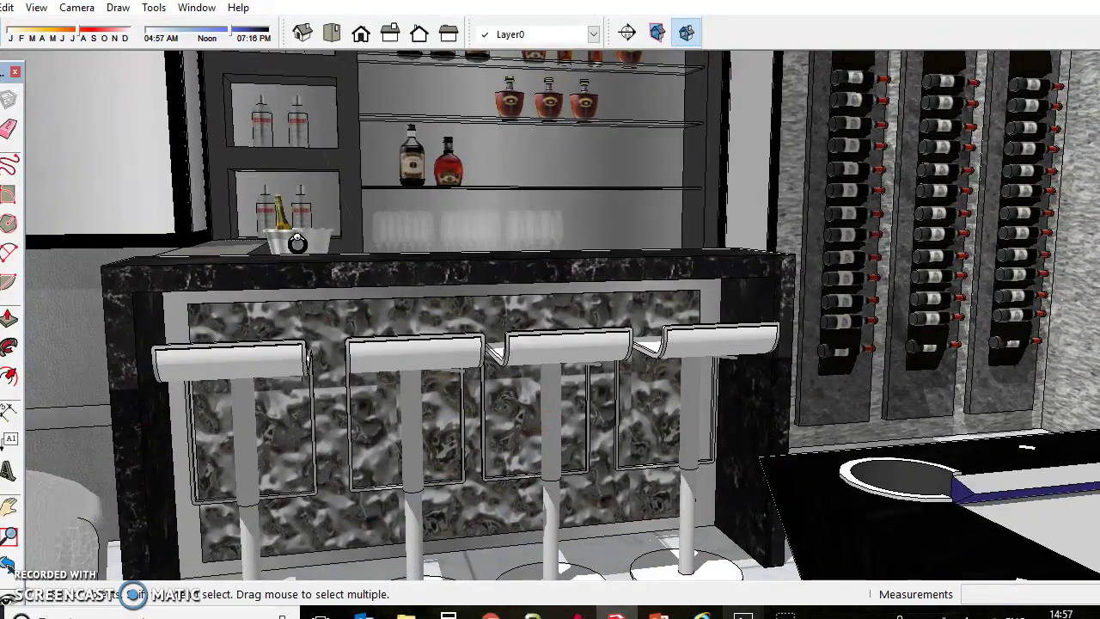
{"action": "mouse_move", "coordinate": [744, 614]}
{"action": "left_click", "coordinate": [748, 540]}
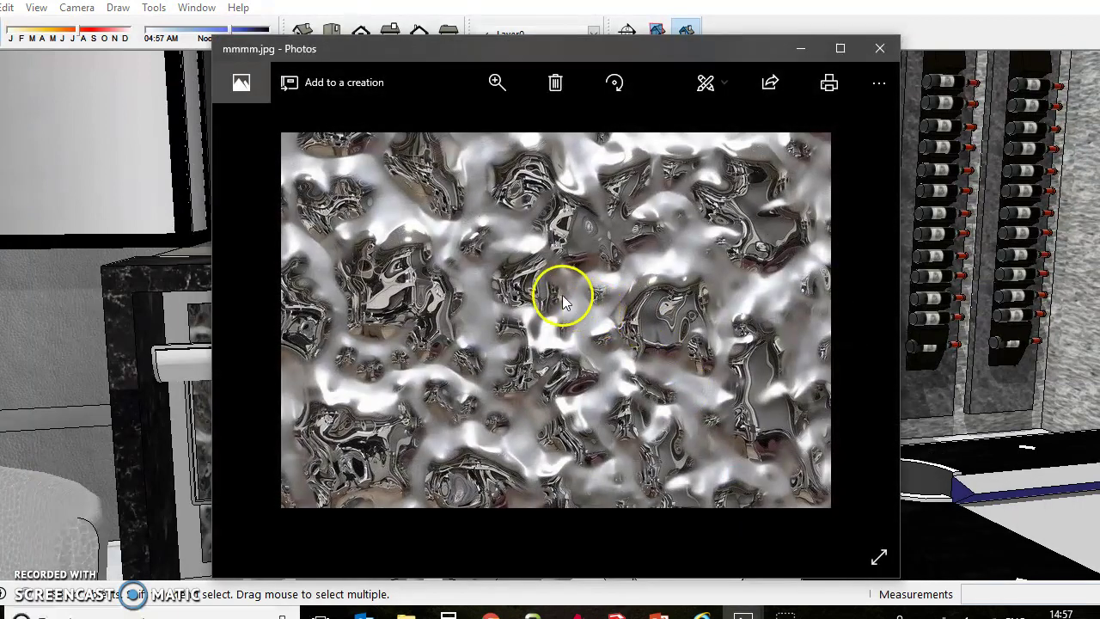
Return from the Photos reference image to the SketchUp model and examine the bar countertops from above.
{"action": "left_click", "coordinate": [802, 49]}
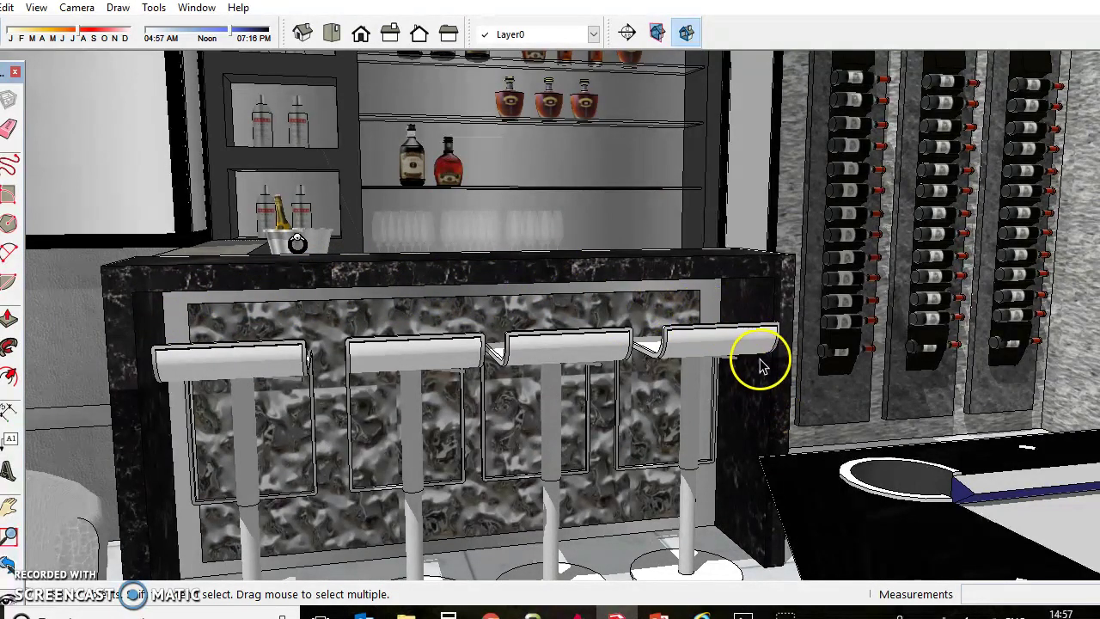
{"action": "middle_click_drag", "start_coordinate": [498, 268], "coordinate": [474, 349]}
{"action": "scroll", "coordinate": [473, 346], "scroll_direction": "down", "scroll_amount": 2}
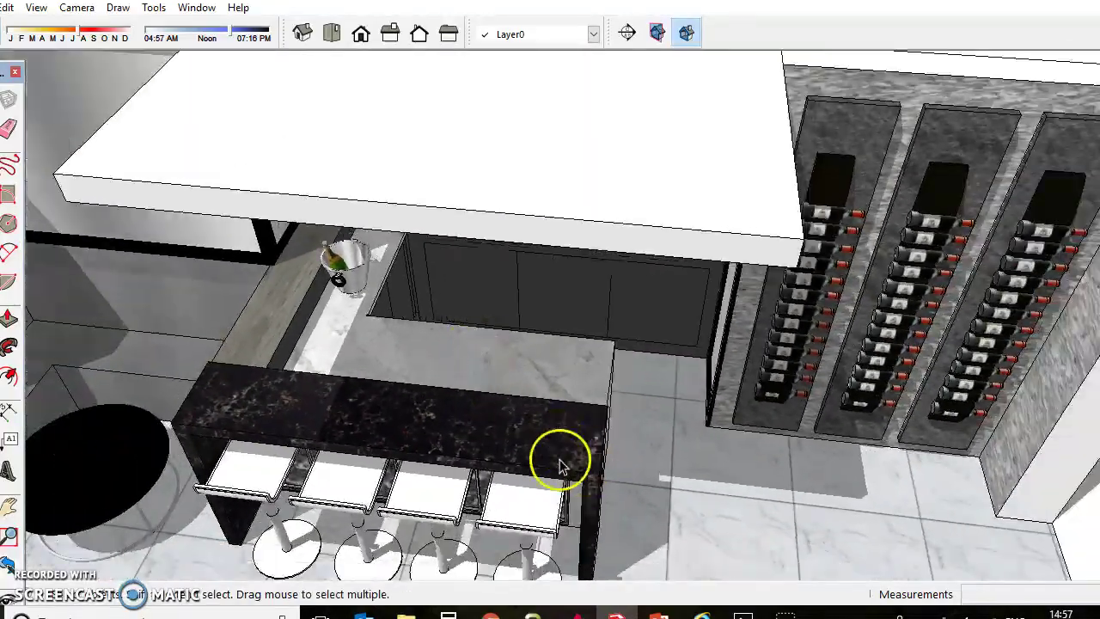
{"action": "middle_click_drag", "start_coordinate": [560, 460], "coordinate": [421, 397]}
{"action": "scroll", "coordinate": [540, 448], "scroll_direction": "up", "scroll_amount": 2}
{"action": "scroll", "coordinate": [581, 406], "scroll_direction": "down", "scroll_amount": 3}
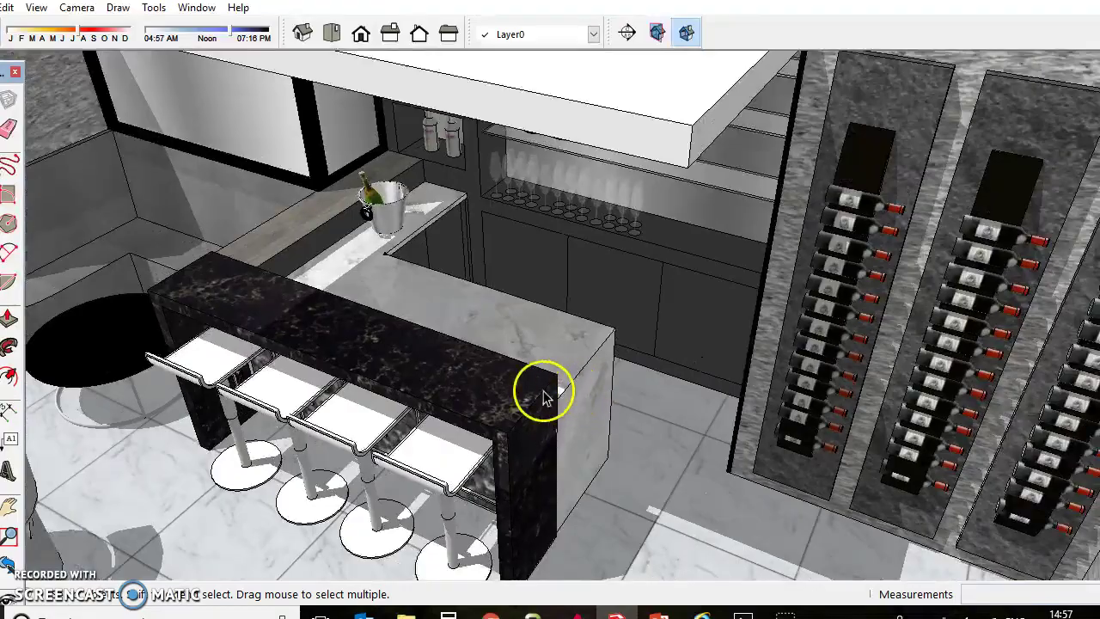
Examine the dark-framed niche in the timber end panel of the bar, next to the bench seating.
{"action": "mouse_move", "coordinate": [545, 388]}
{"action": "middle_mouse_down"}
{"action": "mouse_move", "coordinate": [454, 363]}
{"action": "mouse_move", "coordinate": [609, 315]}
{"action": "mouse_move", "coordinate": [864, 304]}
{"action": "middle_mouse_up"}
{"action": "scroll", "coordinate": [690, 319], "scroll_direction": "up", "scroll_amount": 5}
{"action": "mouse_move", "coordinate": [700, 330]}
{"action": "middle_mouse_down"}
{"action": "mouse_move", "coordinate": [299, 452]}
{"action": "mouse_move", "coordinate": [353, 344]}
{"action": "middle_mouse_up"}
{"action": "scroll", "coordinate": [353, 344], "scroll_direction": "down", "scroll_amount": 1}
{"action": "mouse_move", "coordinate": [695, 417]}
{"action": "middle_mouse_down"}
{"action": "mouse_move", "coordinate": [498, 356]}
{"action": "mouse_move", "coordinate": [468, 359]}
{"action": "mouse_move", "coordinate": [693, 351]}
{"action": "mouse_move", "coordinate": [783, 329]}
{"action": "mouse_move", "coordinate": [1097, 313]}
{"action": "middle_mouse_up"}
{"action": "middle_click_drag", "start_coordinate": [413, 385], "coordinate": [529, 381]}
{"action": "scroll", "coordinate": [533, 388], "scroll_direction": "up", "scroll_amount": 3}
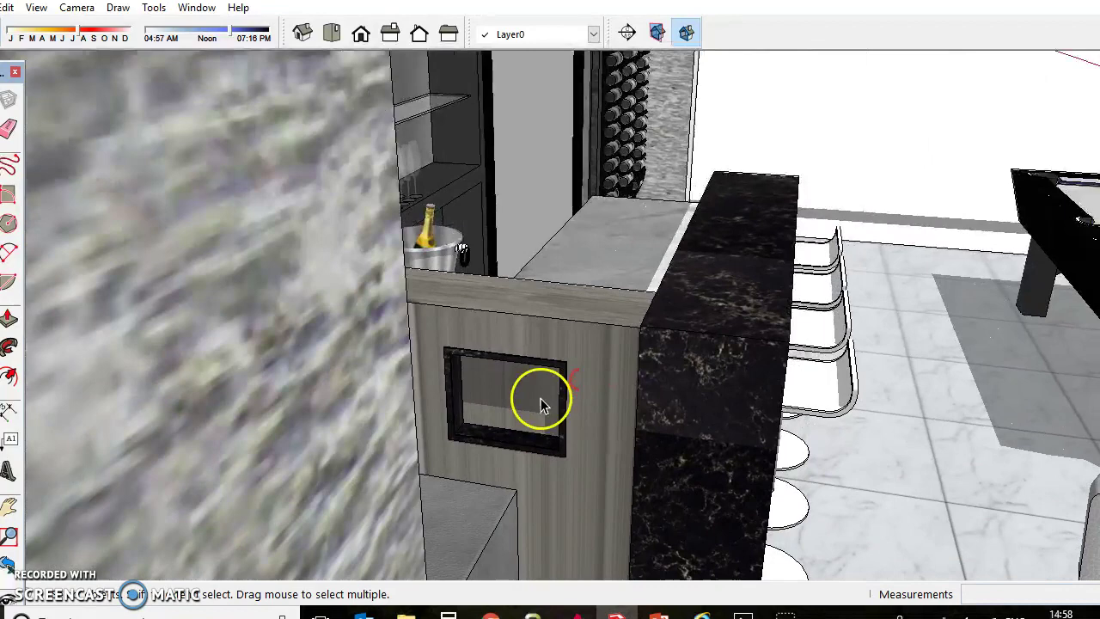
{"action": "scroll", "coordinate": [508, 395], "scroll_direction": "up", "scroll_amount": 3}
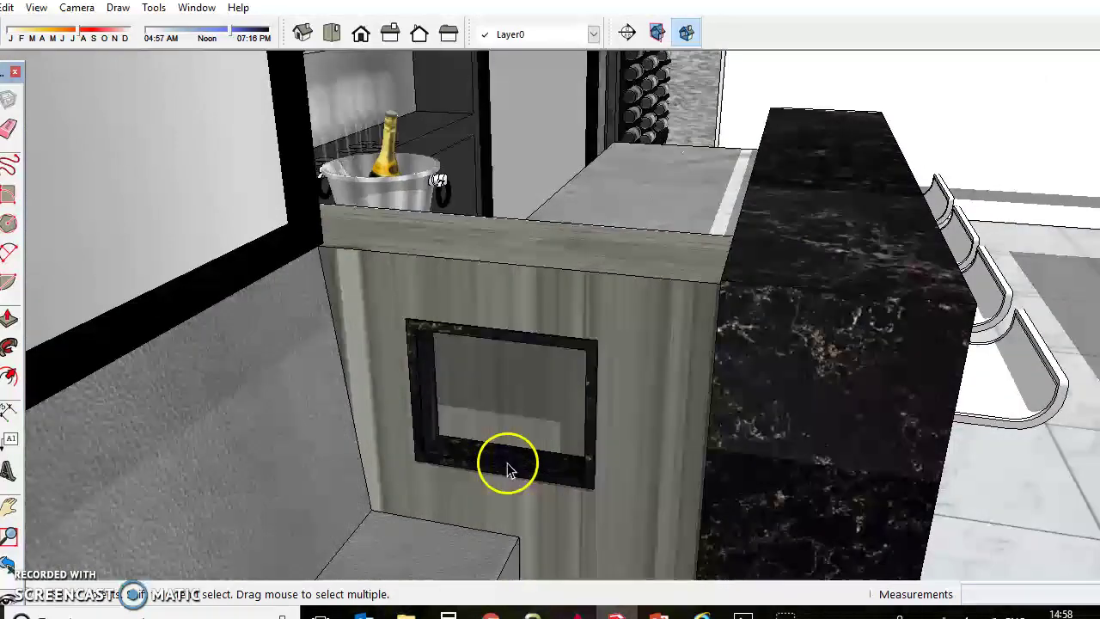
{"action": "middle_click_drag", "start_coordinate": [706, 419], "coordinate": [605, 440]}
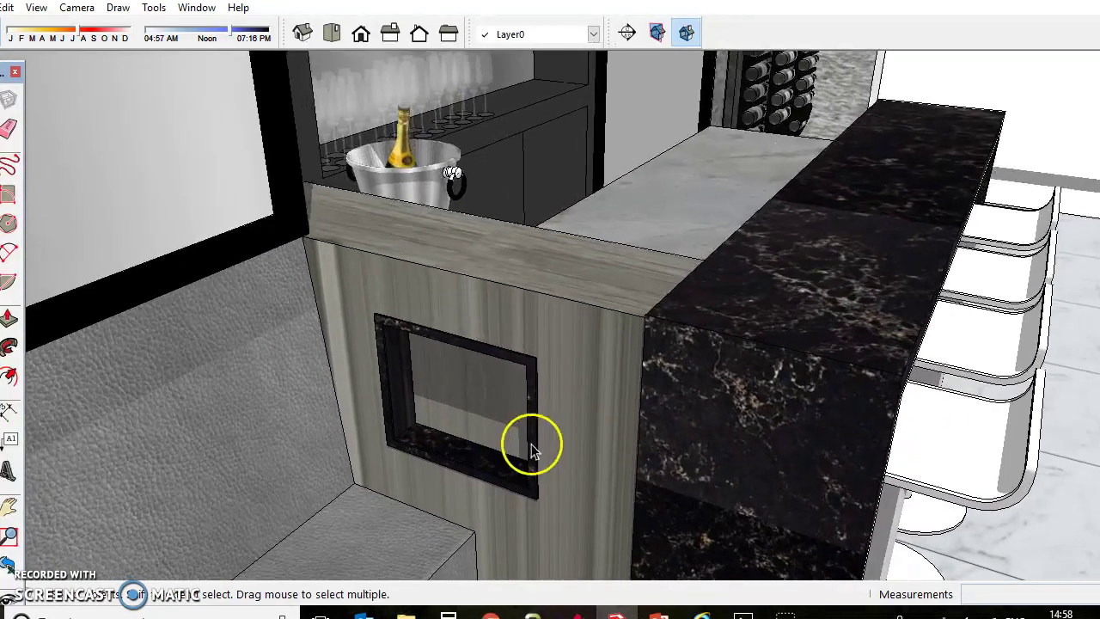
{"action": "scroll", "coordinate": [441, 431], "scroll_direction": "down", "scroll_amount": 4}
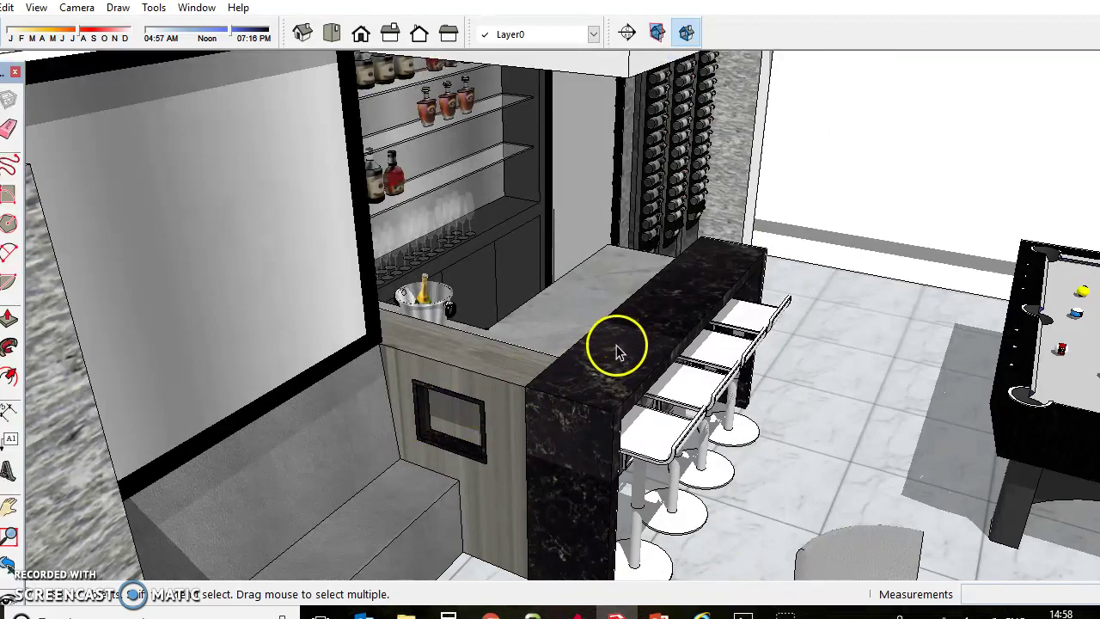
{"action": "scroll", "coordinate": [618, 345], "scroll_direction": "down", "scroll_amount": 1}
Move the white ceiling panel above the bar about 5010 mm away, outside the room behind the shelving wall.
{"action": "mouse_move", "coordinate": [695, 318]}
{"action": "middle_mouse_down"}
{"action": "mouse_move", "coordinate": [295, 346]}
{"action": "mouse_move", "coordinate": [189, 399]}
{"action": "middle_mouse_up"}
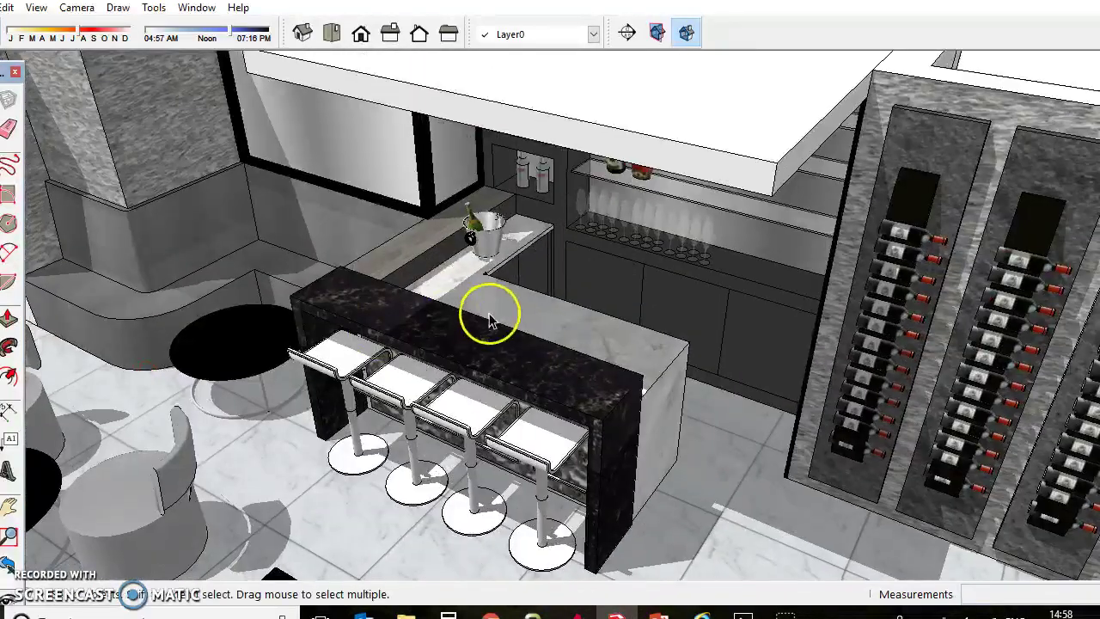
{"action": "scroll", "coordinate": [528, 252], "scroll_direction": "down", "scroll_amount": 5}
{"action": "middle_click_drag", "start_coordinate": [572, 216], "coordinate": [633, 347]}
{"action": "scroll", "coordinate": [633, 322], "scroll_direction": "up", "scroll_amount": 3}
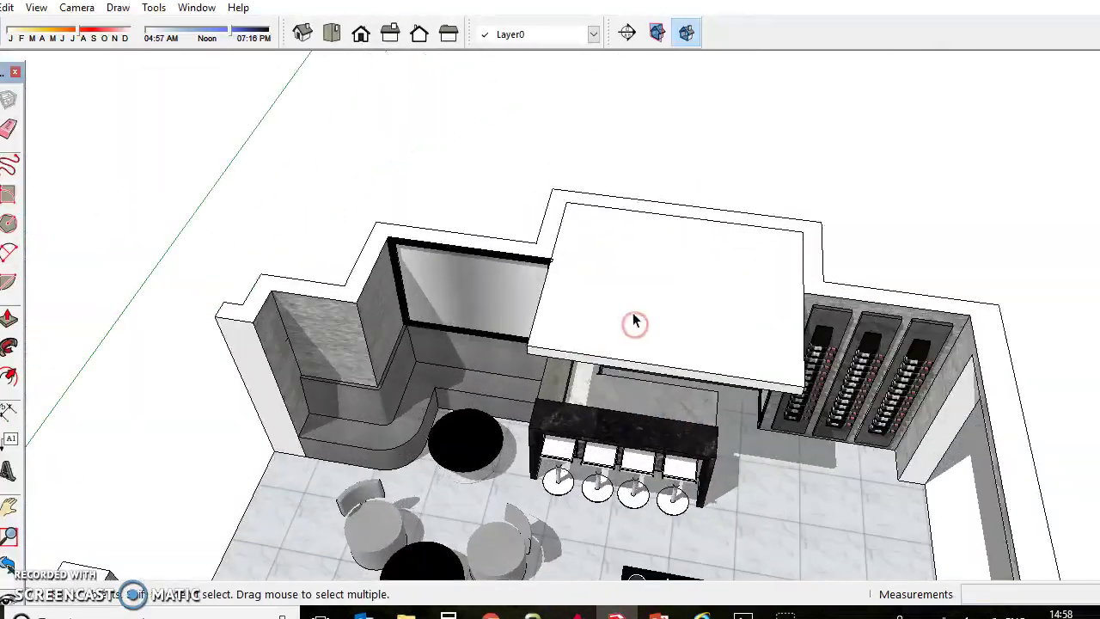
{"action": "middle_click_drag", "start_coordinate": [729, 343], "coordinate": [746, 335]}
{"action": "left_click", "coordinate": [745, 335]}
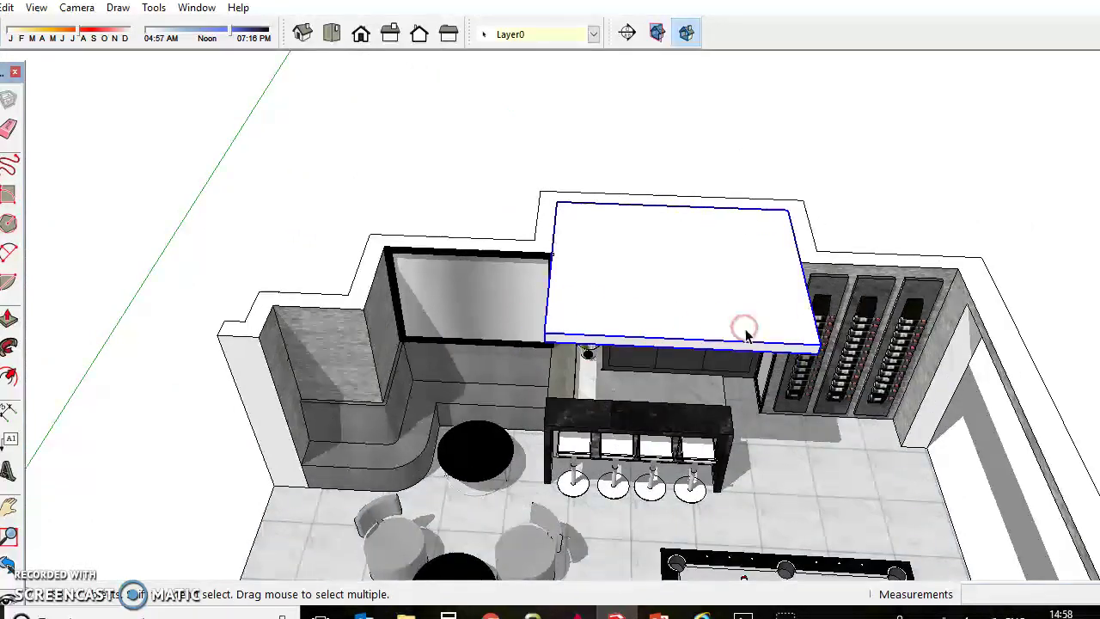
{"action": "key", "text": "m"}
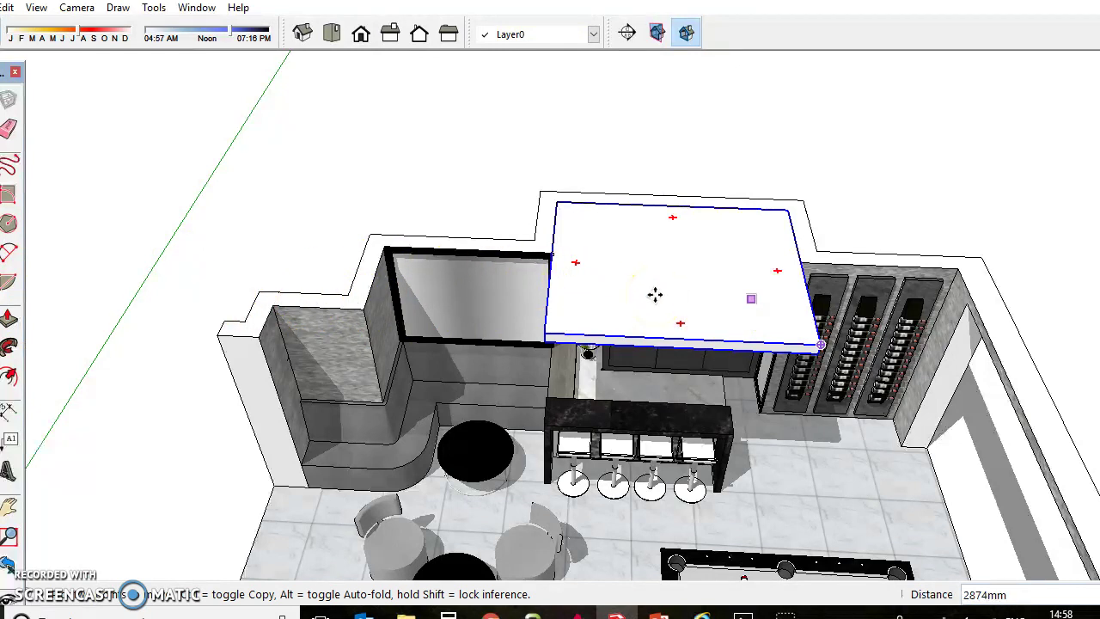
{"action": "left_click", "coordinate": [443, 294]}
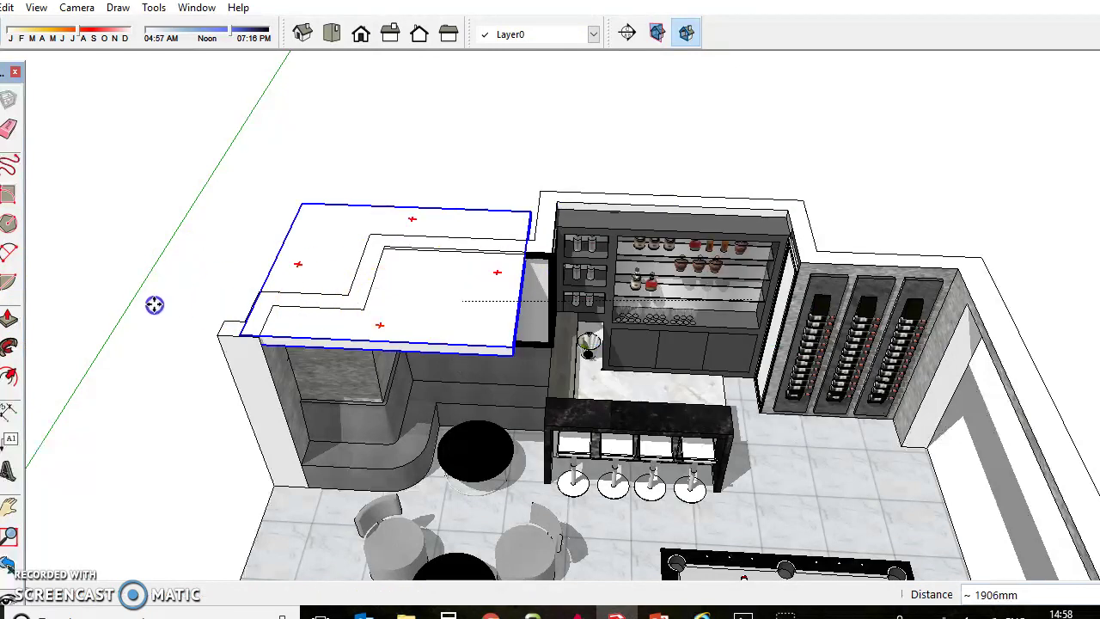
{"action": "left_click", "coordinate": [165, 223]}
{"action": "key", "text": "ctrl+z"}
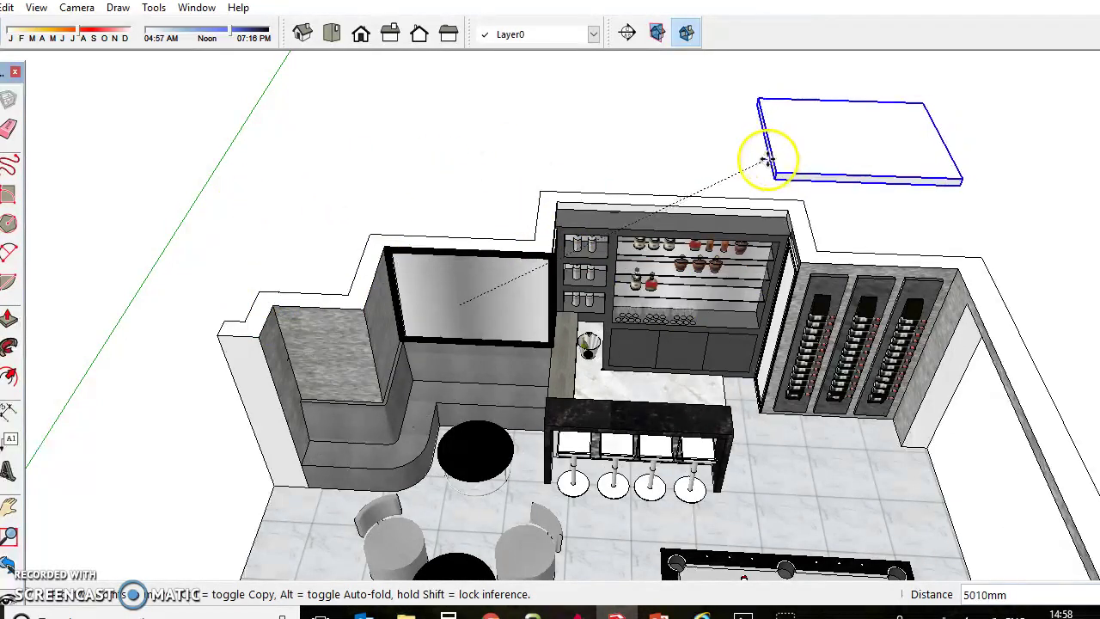
Examine the black-framed panels that wrap the wall corner between the bench seating and the bottle shelving.
{"action": "middle_click_drag", "start_coordinate": [834, 288], "coordinate": [765, 332]}
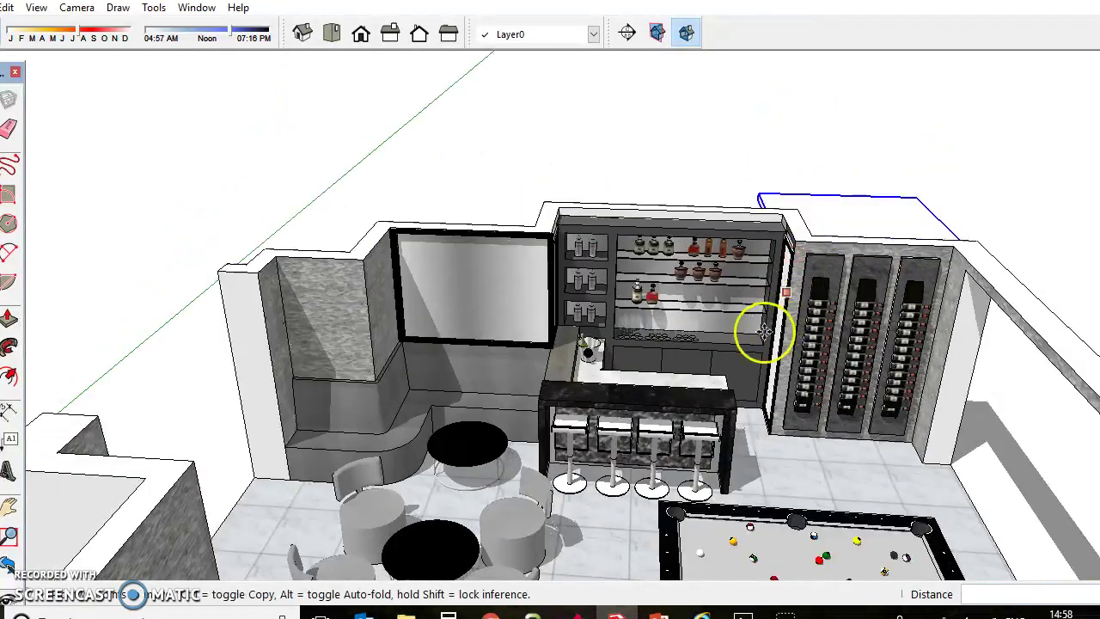
{"action": "scroll", "coordinate": [741, 334], "scroll_direction": "up", "scroll_amount": 3}
{"action": "scroll", "coordinate": [842, 295], "scroll_direction": "down", "scroll_amount": 2}
{"action": "middle_click_drag", "start_coordinate": [824, 368], "coordinate": [609, 313]}
{"action": "scroll", "coordinate": [535, 256], "scroll_direction": "up", "scroll_amount": 5}
{"action": "scroll", "coordinate": [590, 270], "scroll_direction": "up", "scroll_amount": 3}
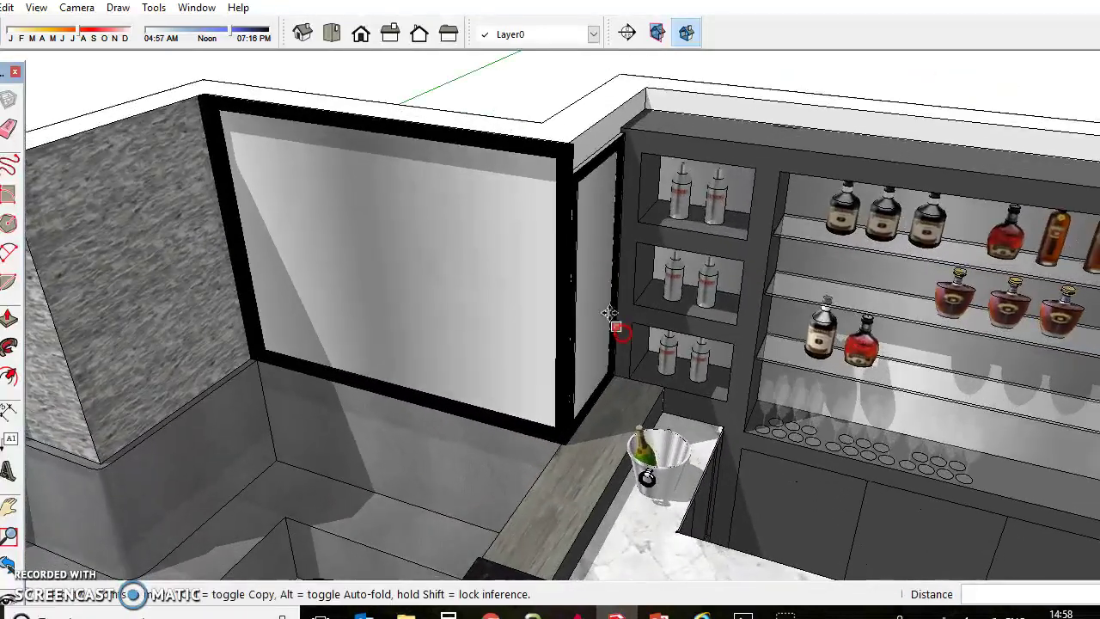
{"action": "middle_click_drag", "start_coordinate": [564, 277], "coordinate": [498, 319]}
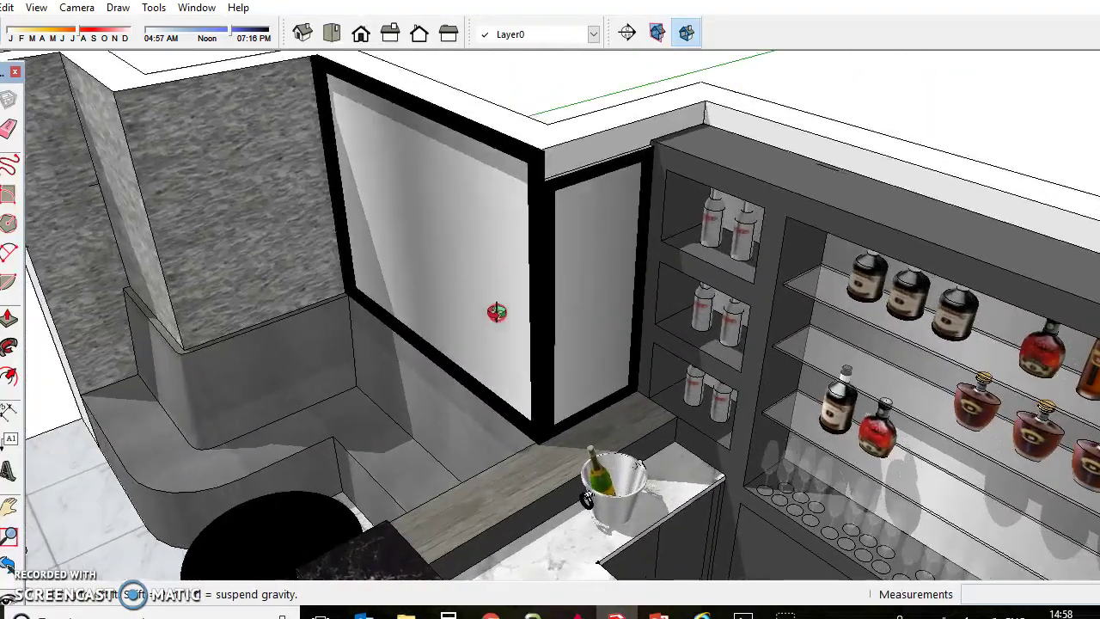
{"action": "scroll", "coordinate": [479, 254], "scroll_direction": "down", "scroll_amount": 2}
Inspect the tall black-framed panel between the bottle shelving and the wine racks.
{"action": "middle_click_drag", "start_coordinate": [479, 254], "coordinate": [768, 128]}
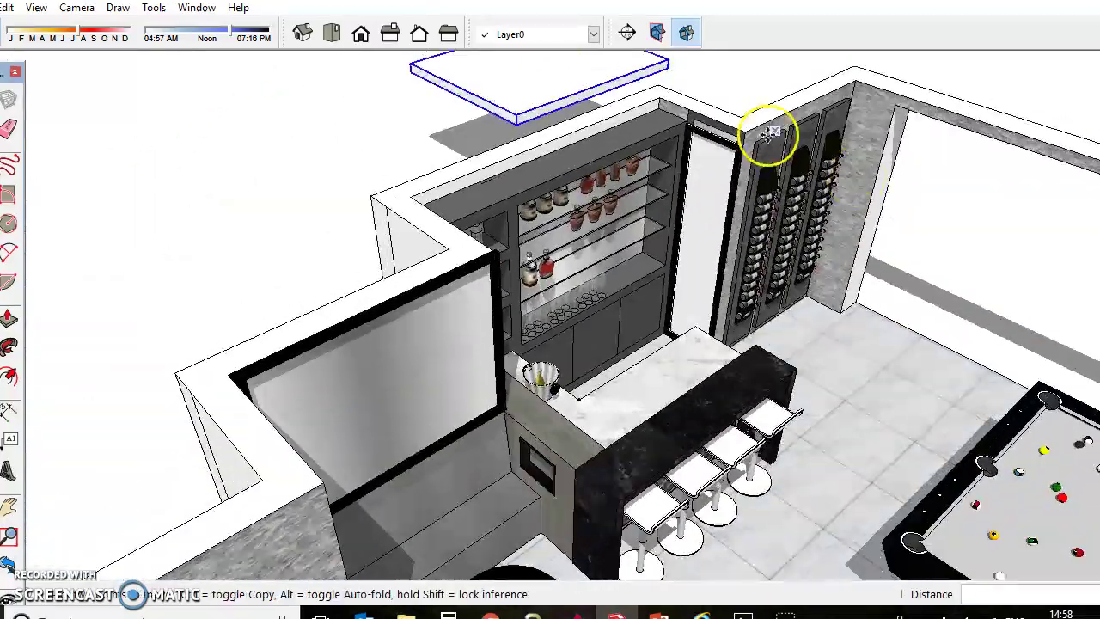
{"action": "scroll", "coordinate": [704, 146], "scroll_direction": "up", "scroll_amount": 2}
{"action": "scroll", "coordinate": [704, 148], "scroll_direction": "up", "scroll_amount": 1}
{"action": "middle_click_drag", "start_coordinate": [805, 216], "coordinate": [550, 215]}
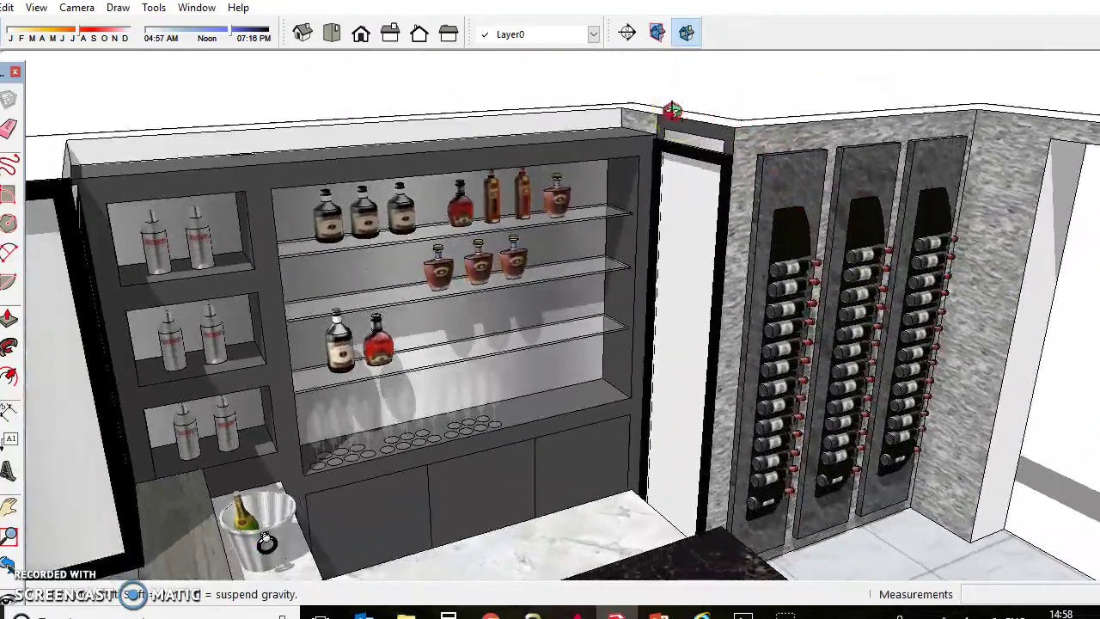
{"action": "scroll", "coordinate": [526, 210], "scroll_direction": "up", "scroll_amount": 2}
{"action": "scroll", "coordinate": [473, 264], "scroll_direction": "down", "scroll_amount": 3}
{"action": "middle_click_drag", "start_coordinate": [653, 252], "coordinate": [860, 254]}
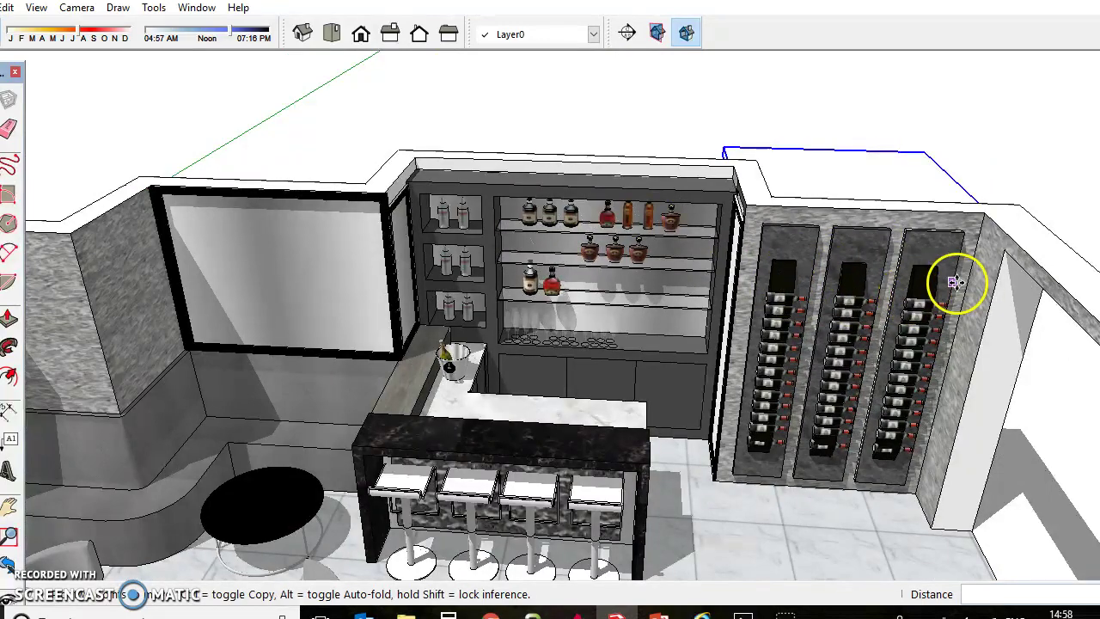
Examine the curved corner bench and the stone-textured wall above it beside the large framed panel.
{"action": "scroll", "coordinate": [953, 286], "scroll_direction": "down", "scroll_amount": 3}
{"action": "scroll", "coordinate": [472, 335], "scroll_direction": "up", "scroll_amount": 3}
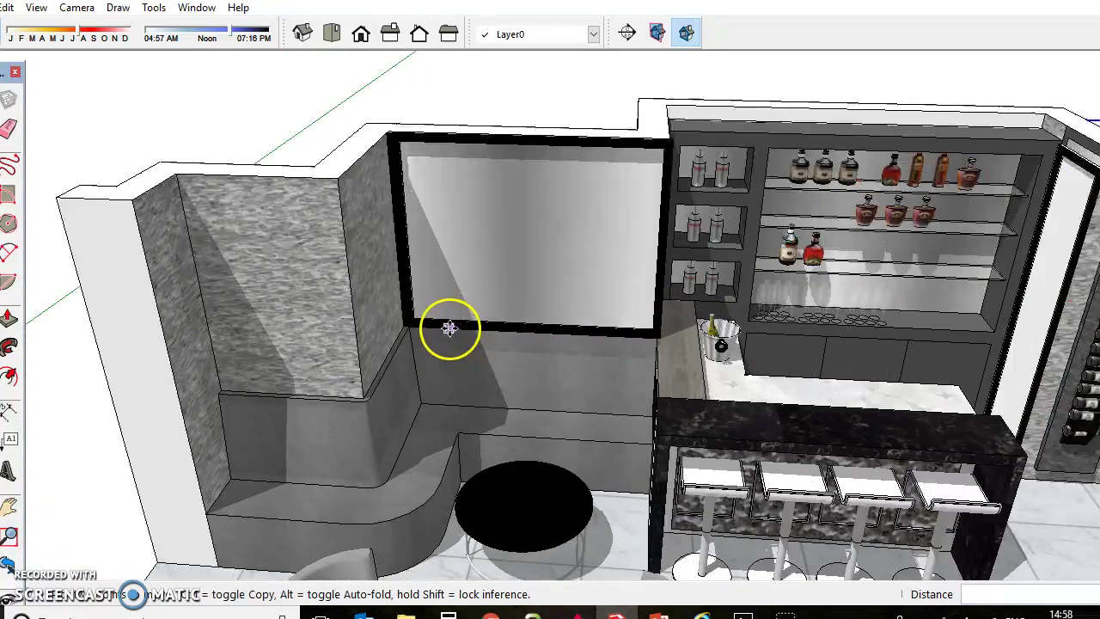
{"action": "mouse_move", "coordinate": [532, 344]}
{"action": "middle_mouse_down"}
{"action": "mouse_move", "coordinate": [603, 358]}
{"action": "mouse_move", "coordinate": [421, 364]}
{"action": "mouse_move", "coordinate": [384, 396]}
{"action": "middle_mouse_up"}
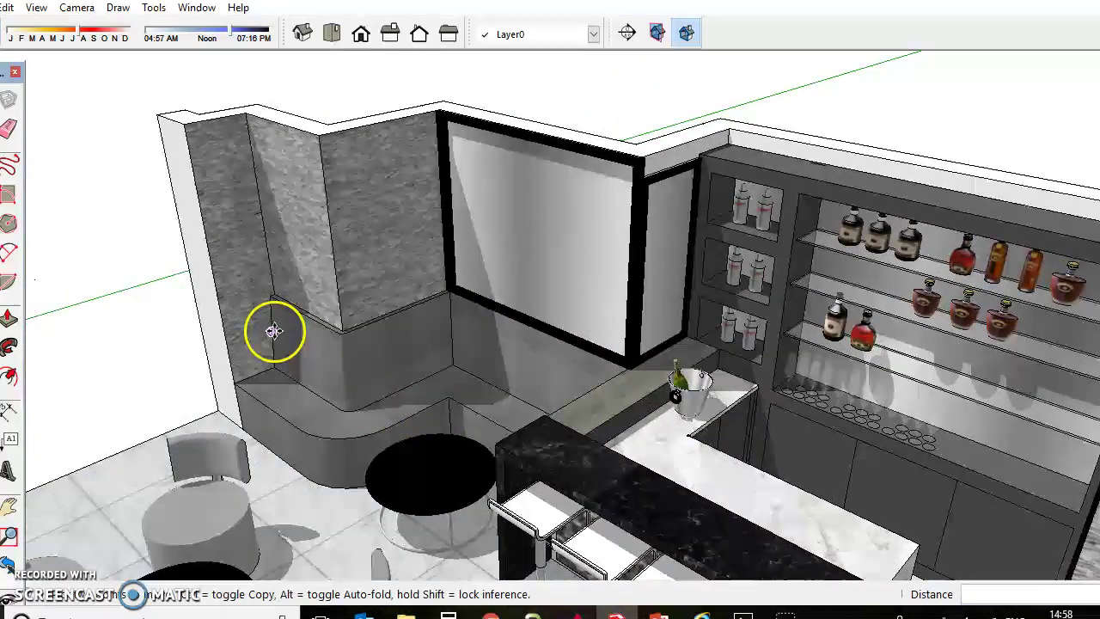
{"action": "middle_click_drag", "start_coordinate": [274, 331], "coordinate": [422, 398]}
{"action": "scroll", "coordinate": [434, 448], "scroll_direction": "up", "scroll_amount": 3}
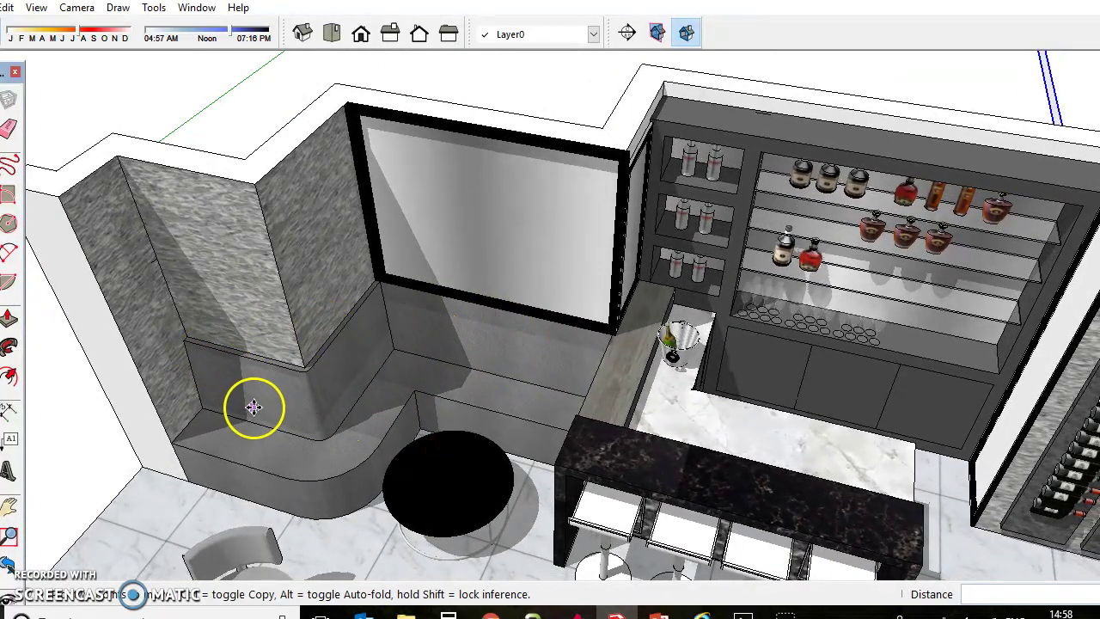
{"action": "scroll", "coordinate": [478, 321], "scroll_direction": "down", "scroll_amount": 3}
{"action": "scroll", "coordinate": [354, 323], "scroll_direction": "up", "scroll_amount": 2}
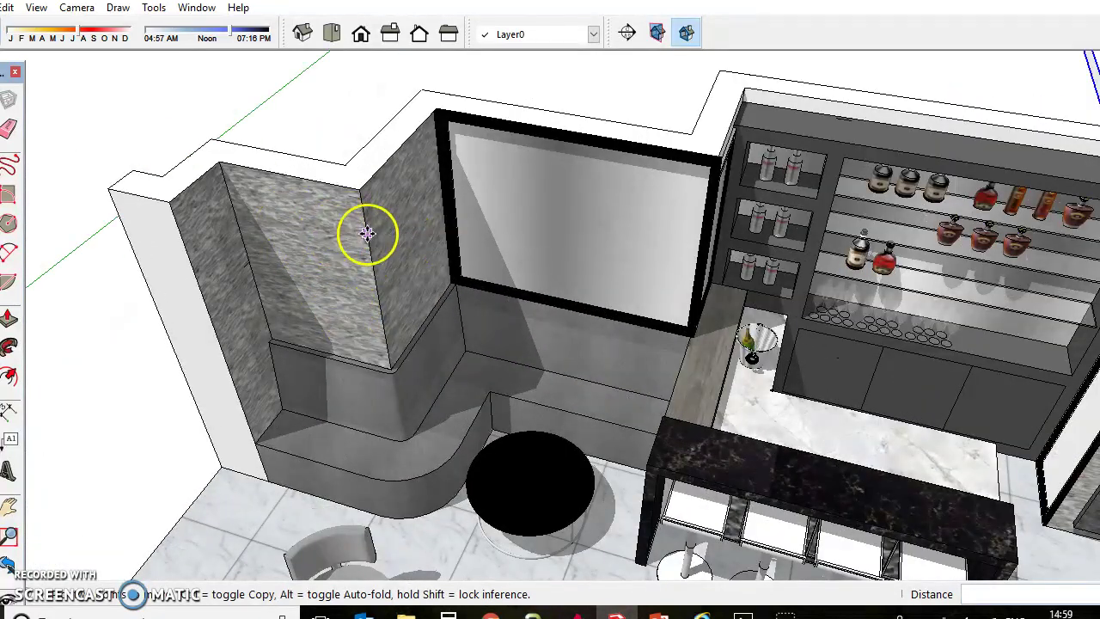
Review the arrangement of the round tables, tub chairs, bar stools and pool table from above.
{"action": "scroll", "coordinate": [405, 232], "scroll_direction": "down", "scroll_amount": 5}
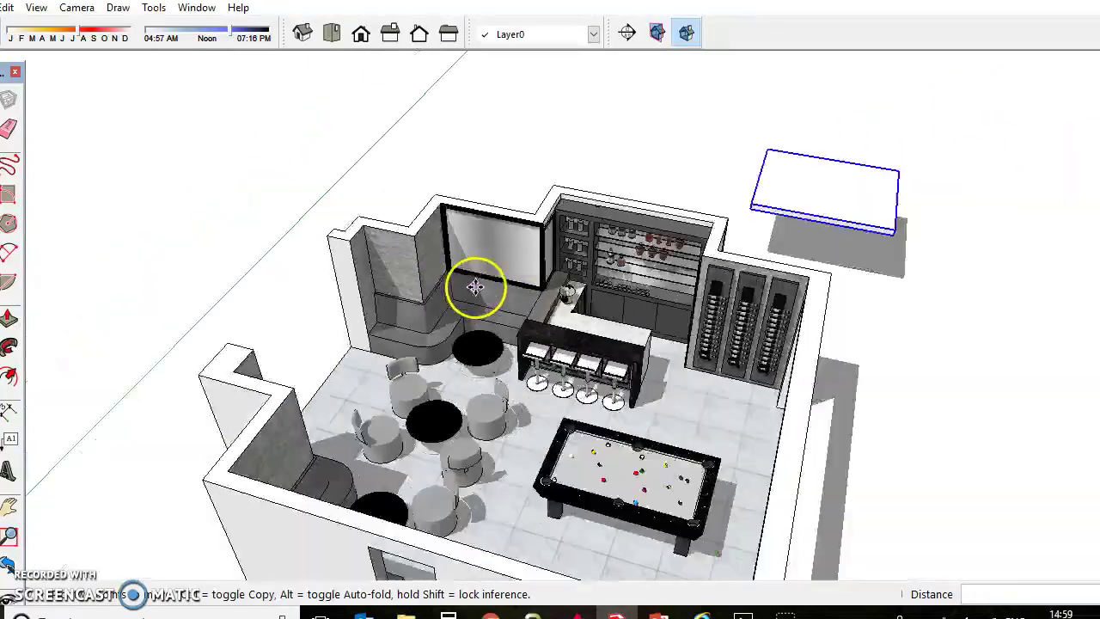
{"action": "middle_click_drag", "start_coordinate": [476, 287], "coordinate": [371, 416]}
{"action": "scroll", "coordinate": [300, 328], "scroll_direction": "up", "scroll_amount": 6}
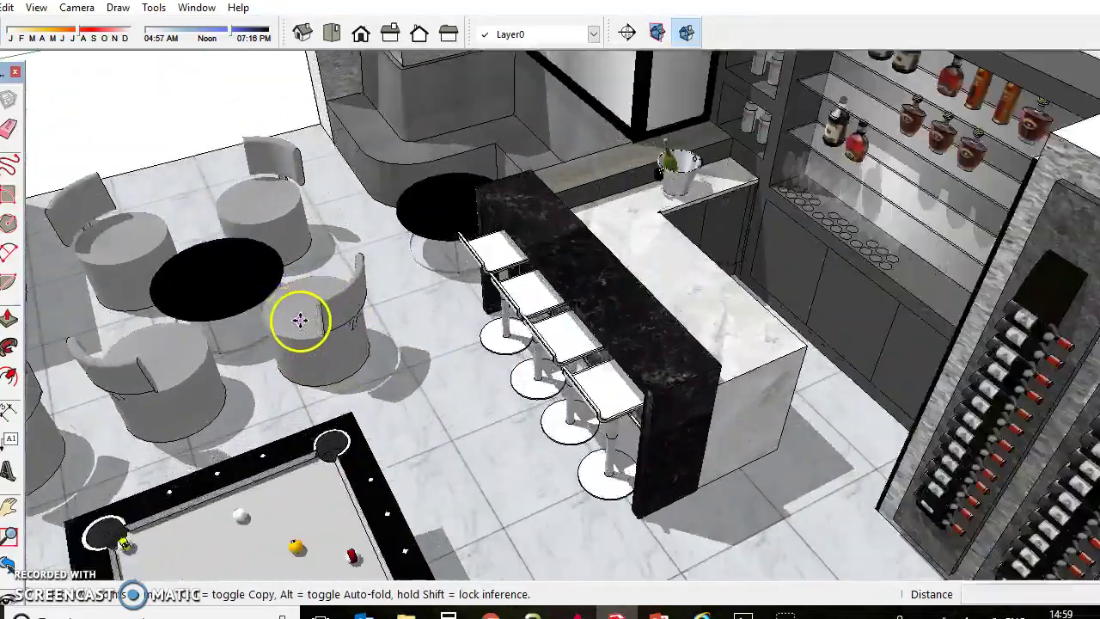
{"action": "scroll", "coordinate": [455, 325], "scroll_direction": "down", "scroll_amount": 5}
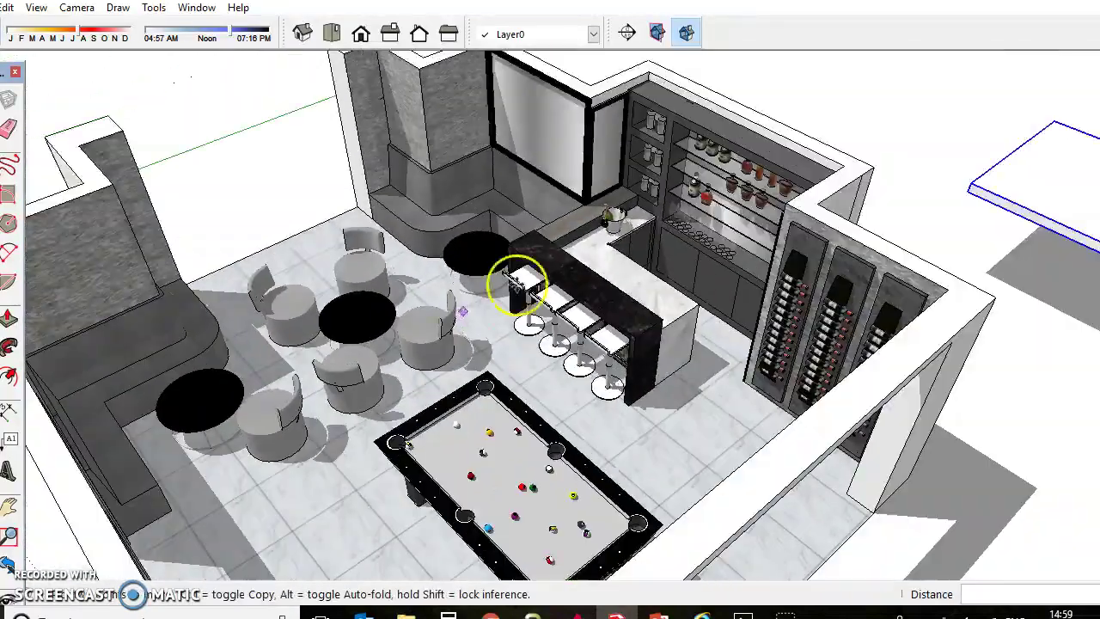
{"action": "middle_click_drag", "start_coordinate": [704, 248], "coordinate": [563, 368]}
{"action": "scroll", "coordinate": [667, 300], "scroll_direction": "down", "scroll_amount": 4}
{"action": "scroll", "coordinate": [574, 341], "scroll_direction": "up", "scroll_amount": 6}
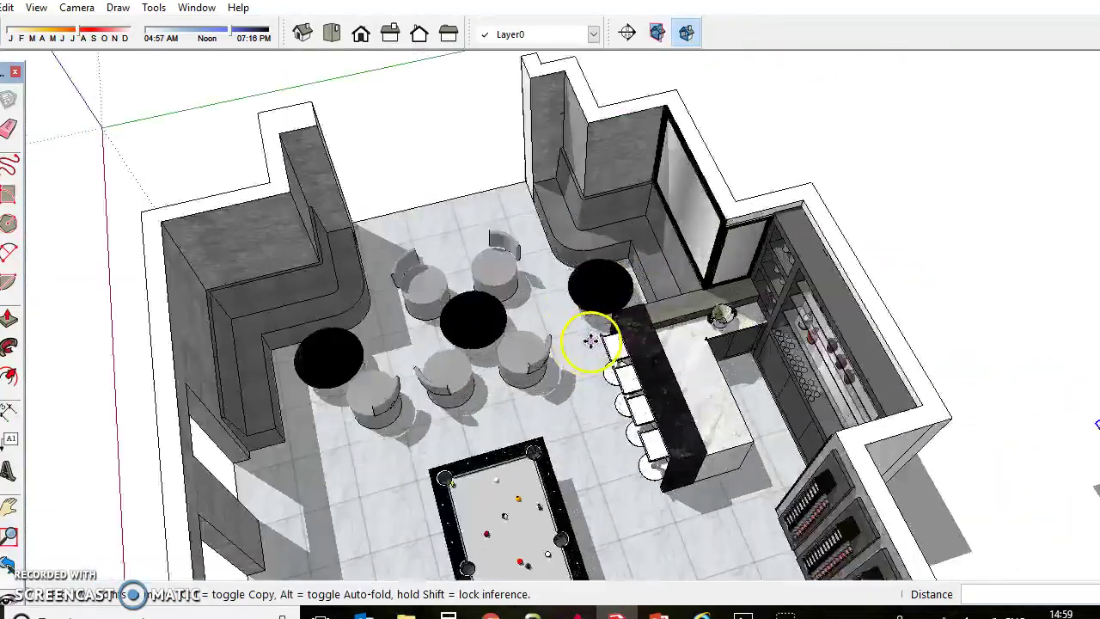
{"action": "middle_click_drag", "start_coordinate": [602, 326], "coordinate": [637, 274], "text": "shift"}
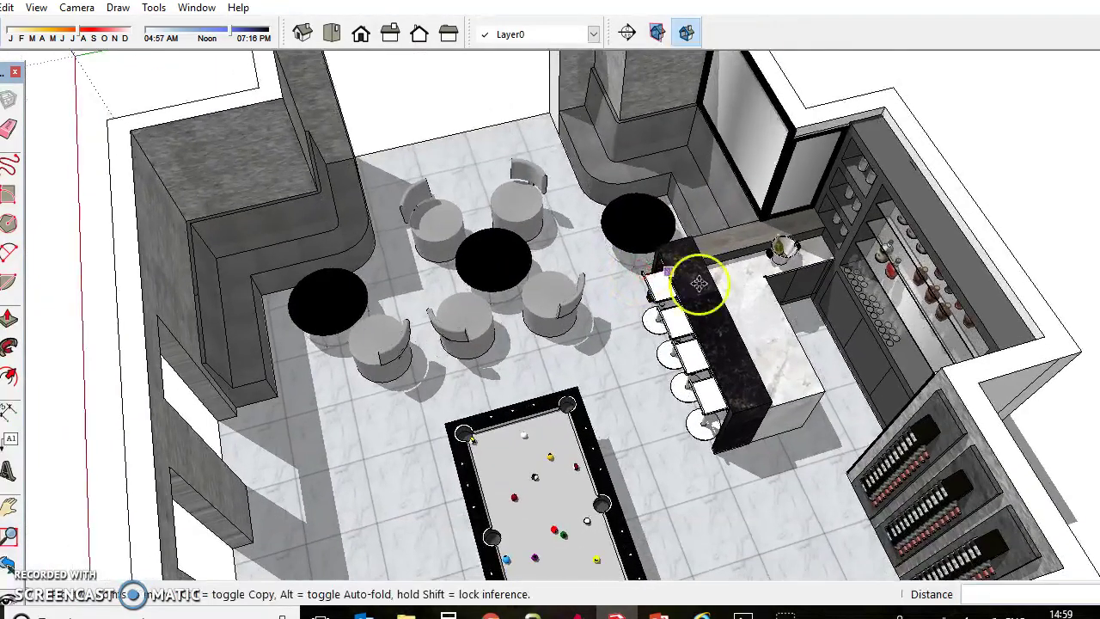
{"action": "middle_click_drag", "start_coordinate": [750, 333], "coordinate": [698, 313]}
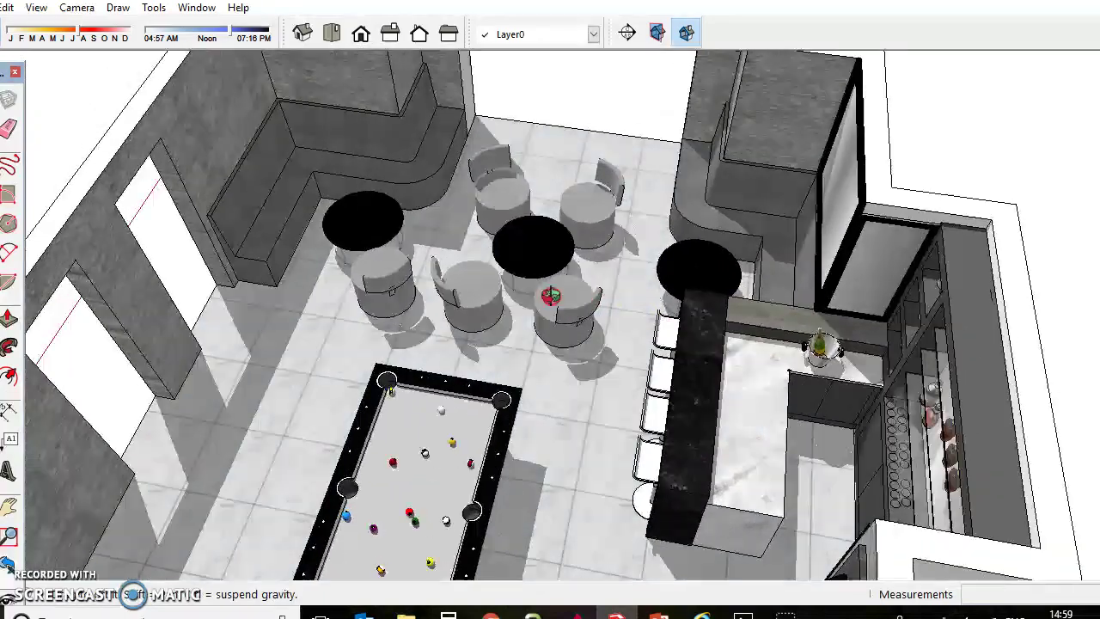
{"action": "middle_click_drag", "start_coordinate": [551, 296], "coordinate": [601, 305]}
Survey the whole room layout from the open side beyond the pool table, including the bar and both bench areas.
{"action": "scroll", "coordinate": [600, 305], "scroll_direction": "down", "scroll_amount": 2}
{"action": "mouse_move", "coordinate": [827, 300]}
{"action": "middle_mouse_down"}
{"action": "mouse_move", "coordinate": [698, 311]}
{"action": "mouse_move", "coordinate": [607, 381]}
{"action": "mouse_move", "coordinate": [866, 327]}
{"action": "middle_mouse_up"}
{"action": "scroll", "coordinate": [694, 307], "scroll_direction": "up", "scroll_amount": 2}
{"action": "scroll", "coordinate": [695, 306], "scroll_direction": "down", "scroll_amount": 4}
{"action": "scroll", "coordinate": [823, 196], "scroll_direction": "up", "scroll_amount": 4}
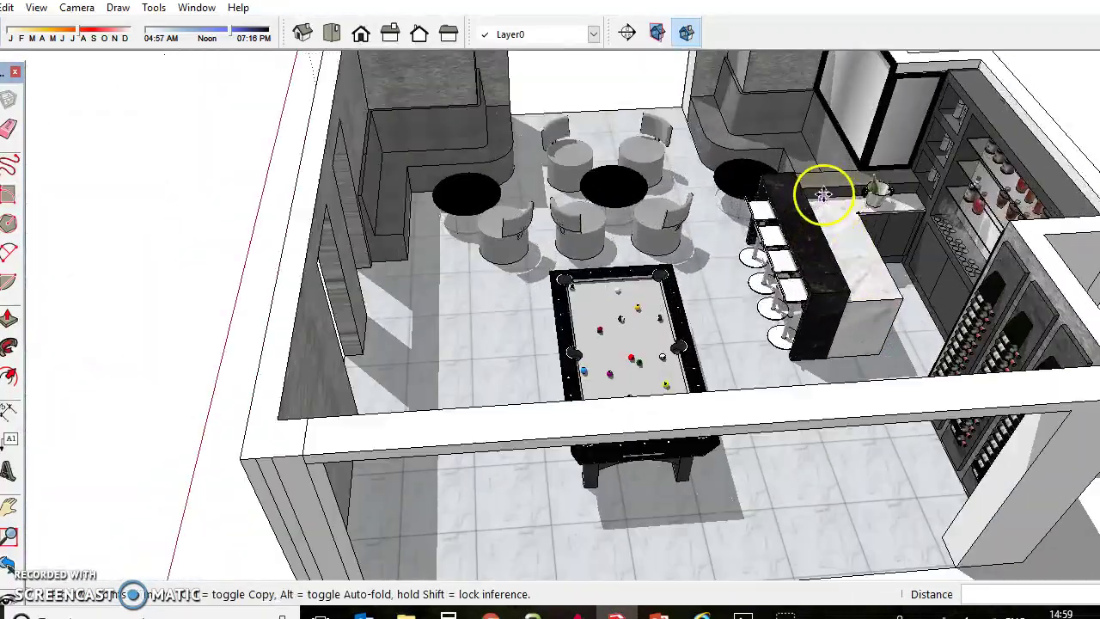
{"action": "scroll", "coordinate": [823, 195], "scroll_direction": "up", "scroll_amount": 3}
{"action": "scroll", "coordinate": [668, 267], "scroll_direction": "down", "scroll_amount": 4}
{"action": "middle_click_drag", "start_coordinate": [992, 281], "coordinate": [729, 244]}
{"action": "scroll", "coordinate": [723, 240], "scroll_direction": "down", "scroll_amount": 3}
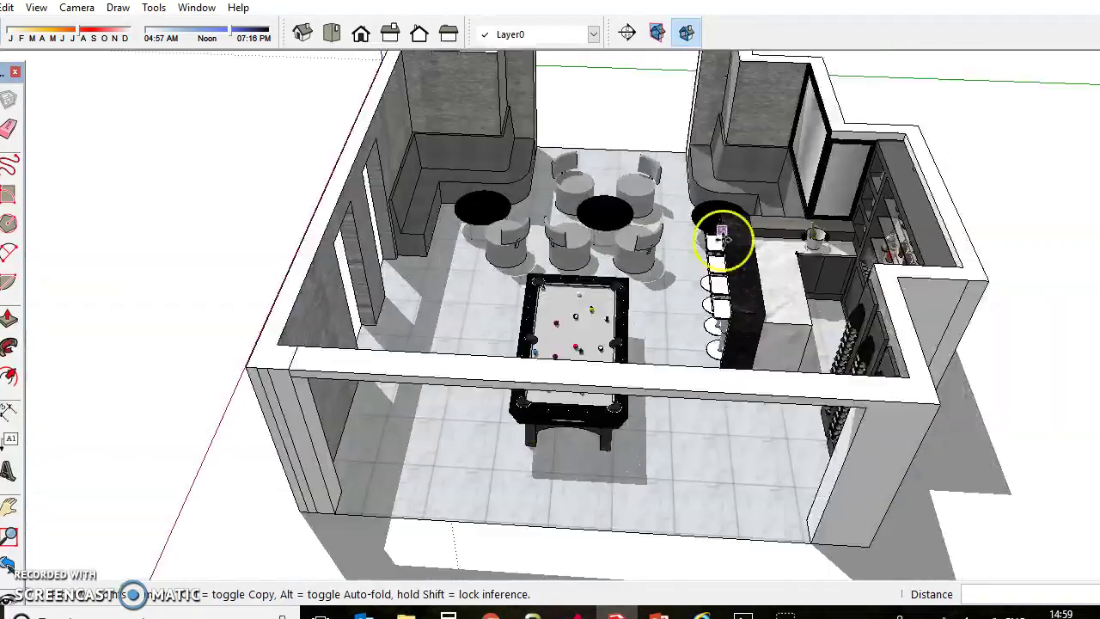
View the building from outside, around to the stepped exterior walls behind the bar and the detached ceiling panel.
{"action": "scroll", "coordinate": [724, 241], "scroll_direction": "down", "scroll_amount": 3}
{"action": "middle_click_drag", "start_coordinate": [924, 323], "coordinate": [800, 283]}
{"action": "scroll", "coordinate": [807, 288], "scroll_direction": "down", "scroll_amount": 1}
{"action": "middle_click_drag", "start_coordinate": [1013, 341], "coordinate": [841, 305]}
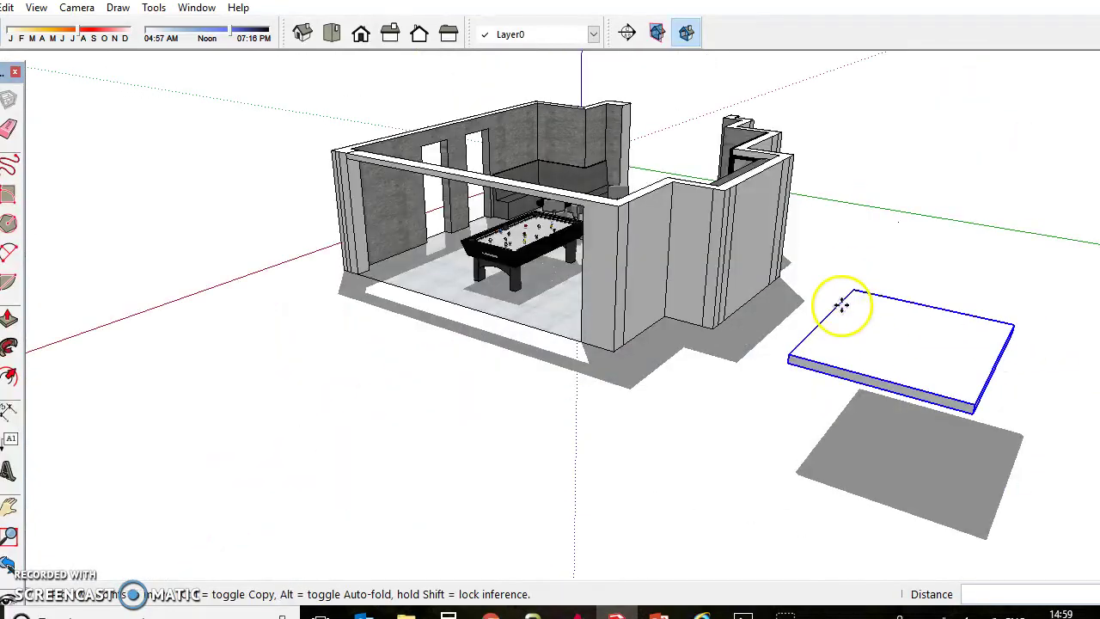
{"action": "mouse_move", "coordinate": [655, 221]}
{"action": "middle_mouse_down"}
{"action": "mouse_move", "coordinate": [689, 319]}
{"action": "mouse_move", "coordinate": [633, 311]}
{"action": "middle_mouse_up"}
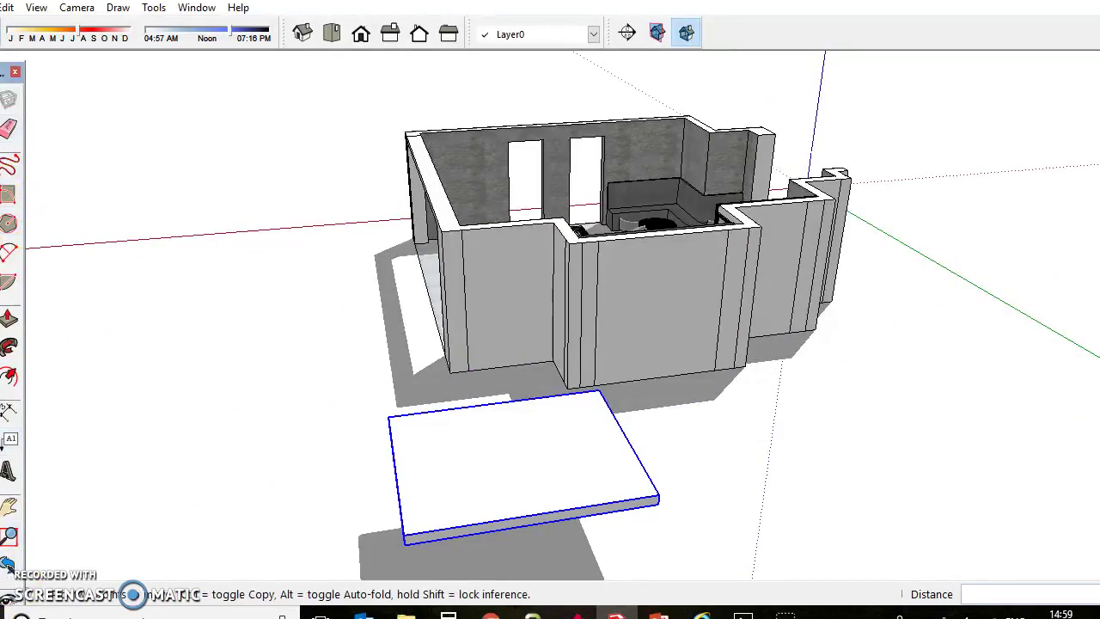
Place a section plane on the stepped exterior wall behind the bar, parallel to that wall.
{"action": "left_click_drag", "start_coordinate": [2, 73], "coordinate": [2, 34]}
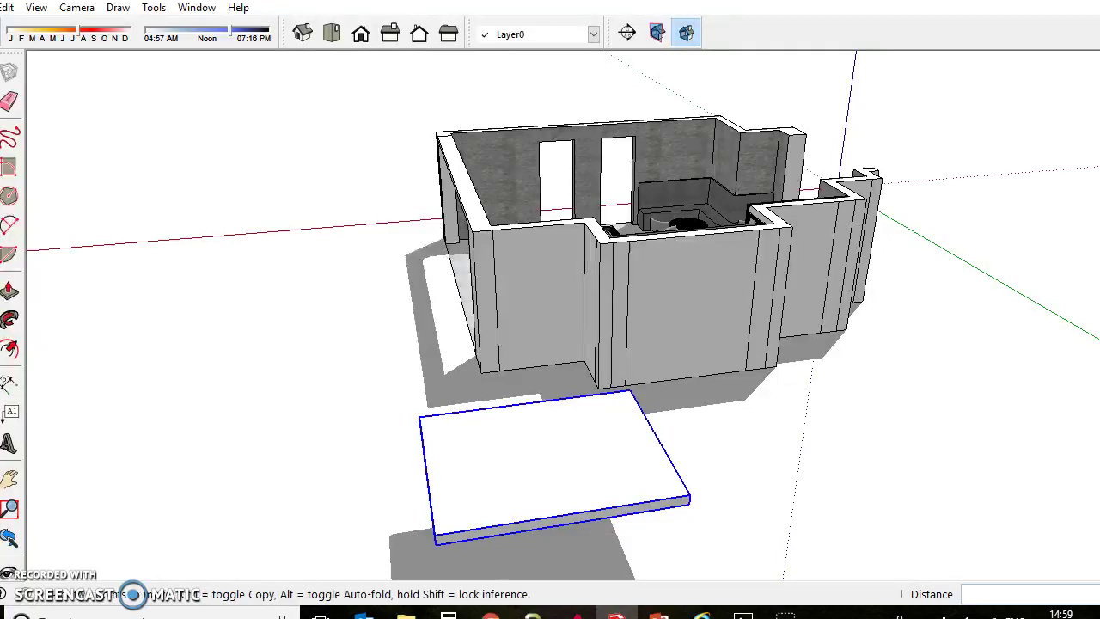
{"action": "left_click_drag", "start_coordinate": [7, 53], "coordinate": [10, 4]}
{"action": "left_click", "coordinate": [15, 557]}
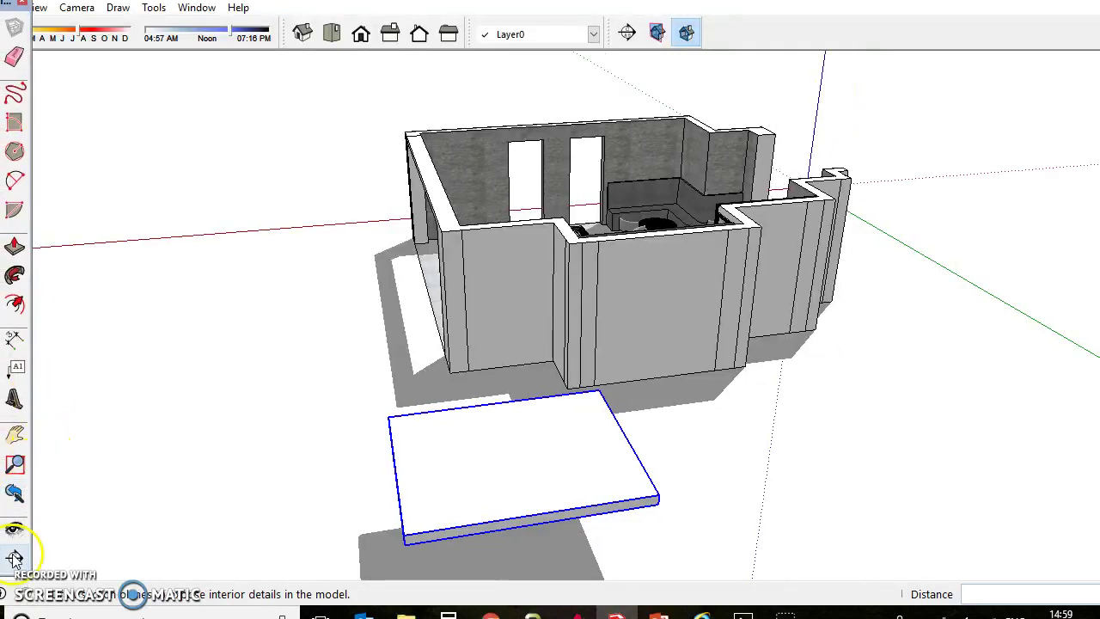
{"action": "left_click", "coordinate": [695, 327]}
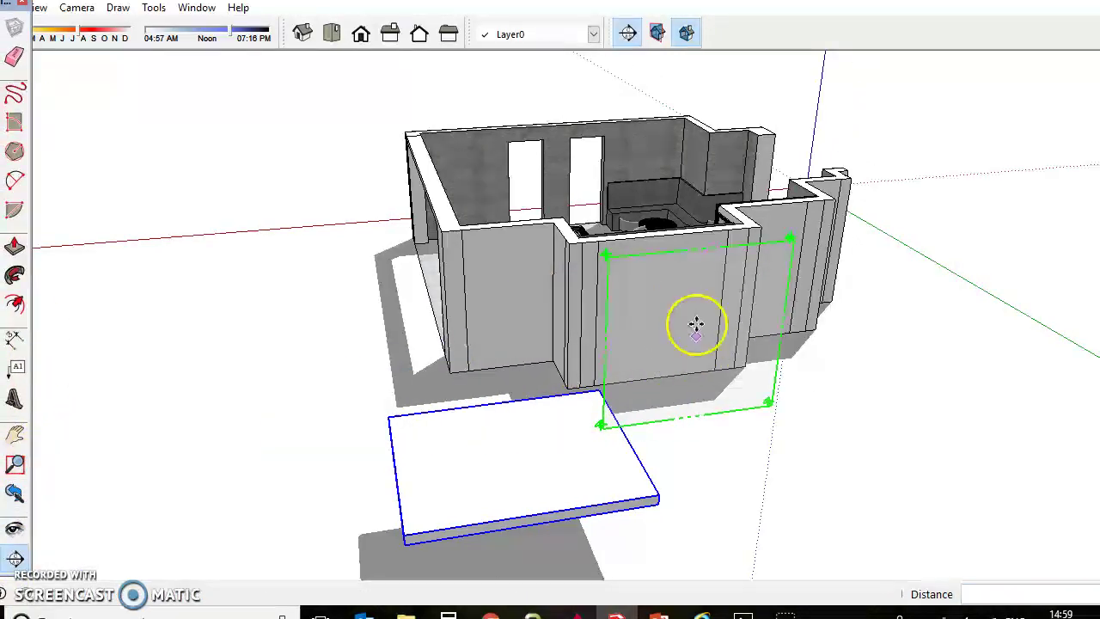
Move the section plane inward through the exterior wall so it cuts across the area behind the bar counter.
{"action": "scroll", "coordinate": [709, 298], "scroll_direction": "down", "scroll_amount": 3}
{"action": "key", "text": "m"}
{"action": "scroll", "coordinate": [533, 300], "scroll_direction": "down", "scroll_amount": 3}
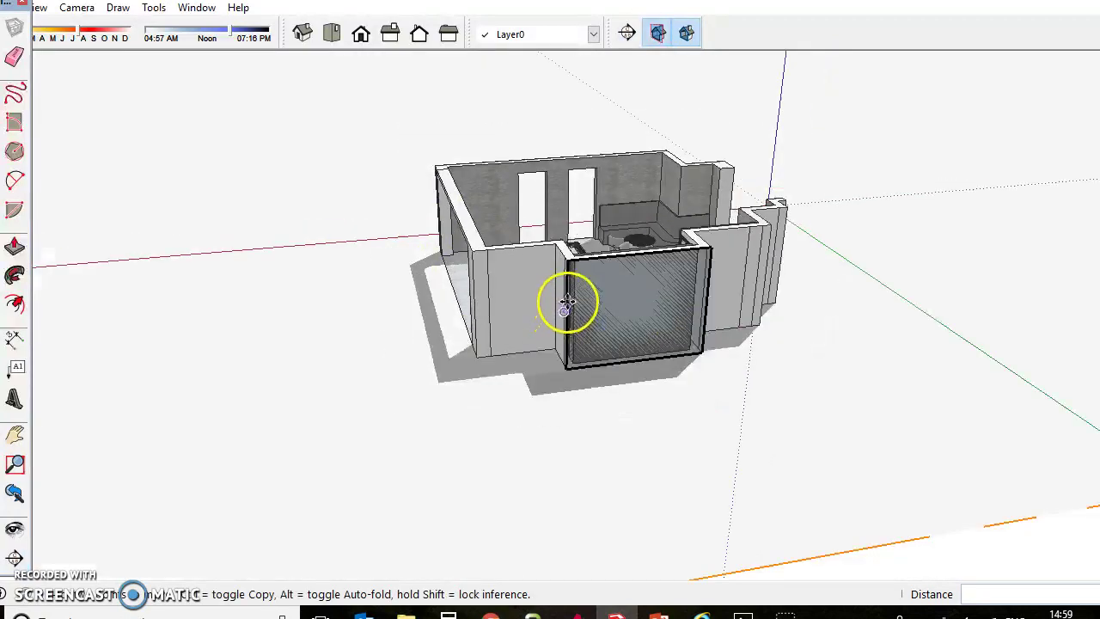
{"action": "scroll", "coordinate": [567, 299], "scroll_direction": "down", "scroll_amount": 3}
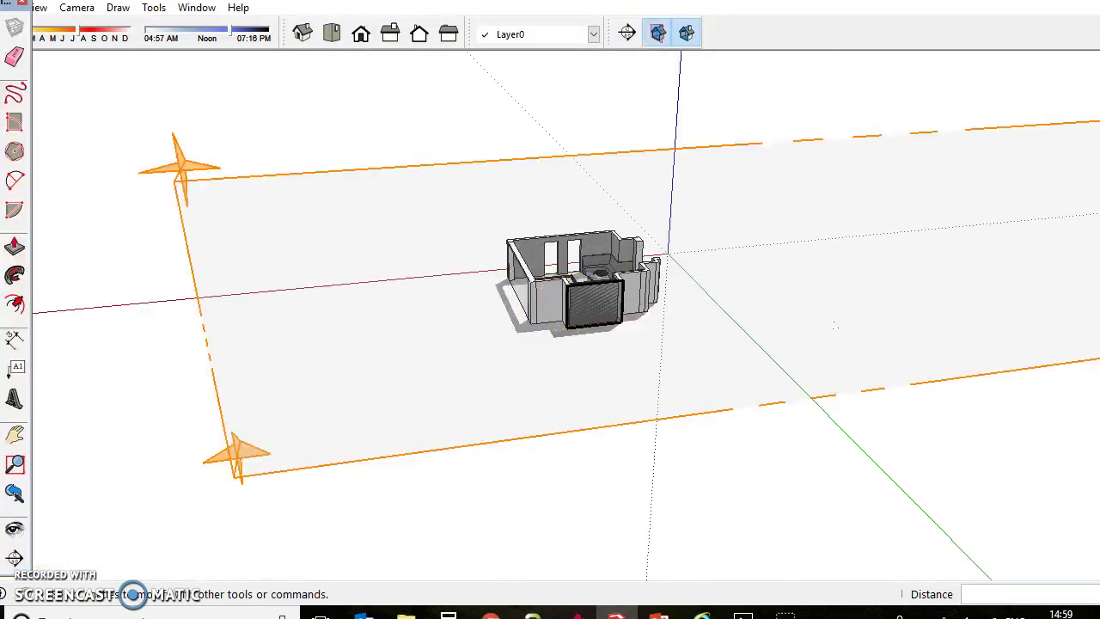
{"action": "key", "text": "space"}
{"action": "left_click", "coordinate": [352, 466]}
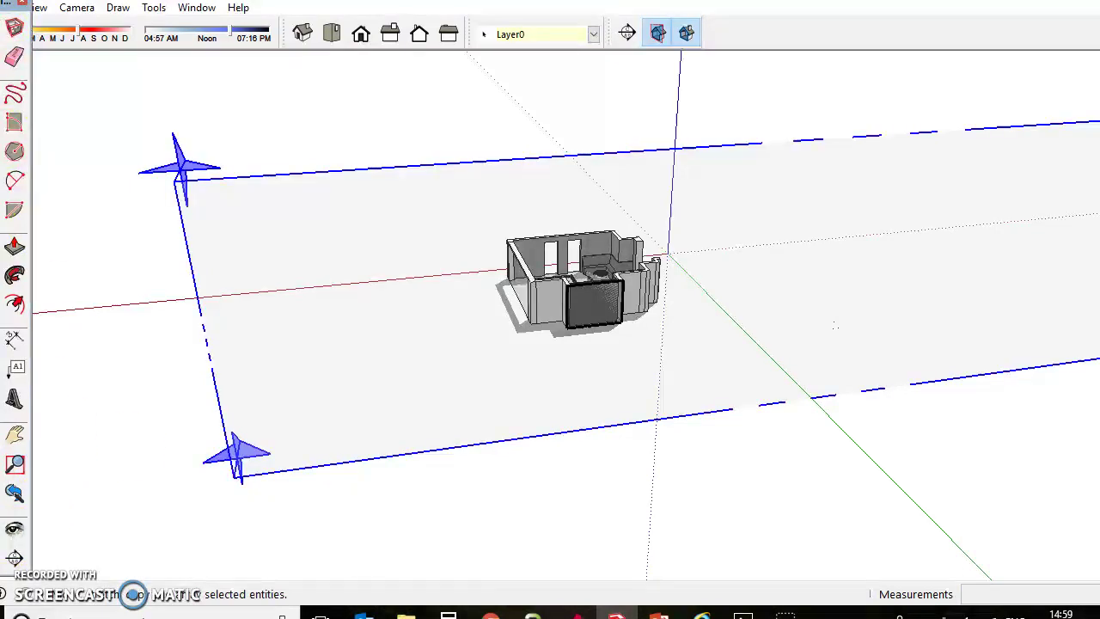
{"action": "key", "text": "m"}
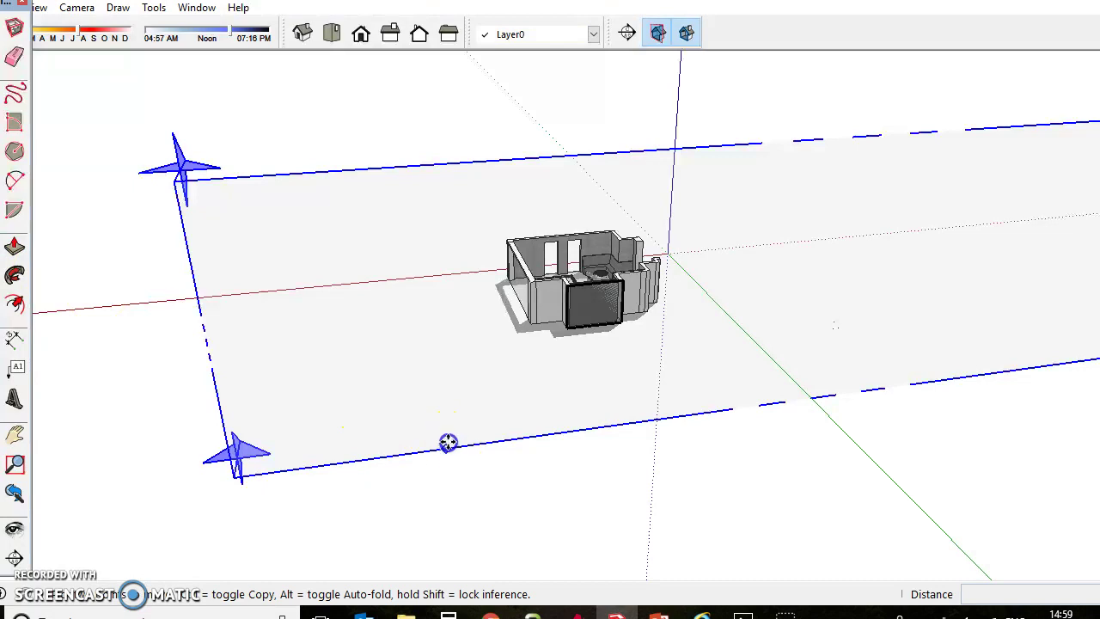
{"action": "left_click", "coordinate": [448, 435]}
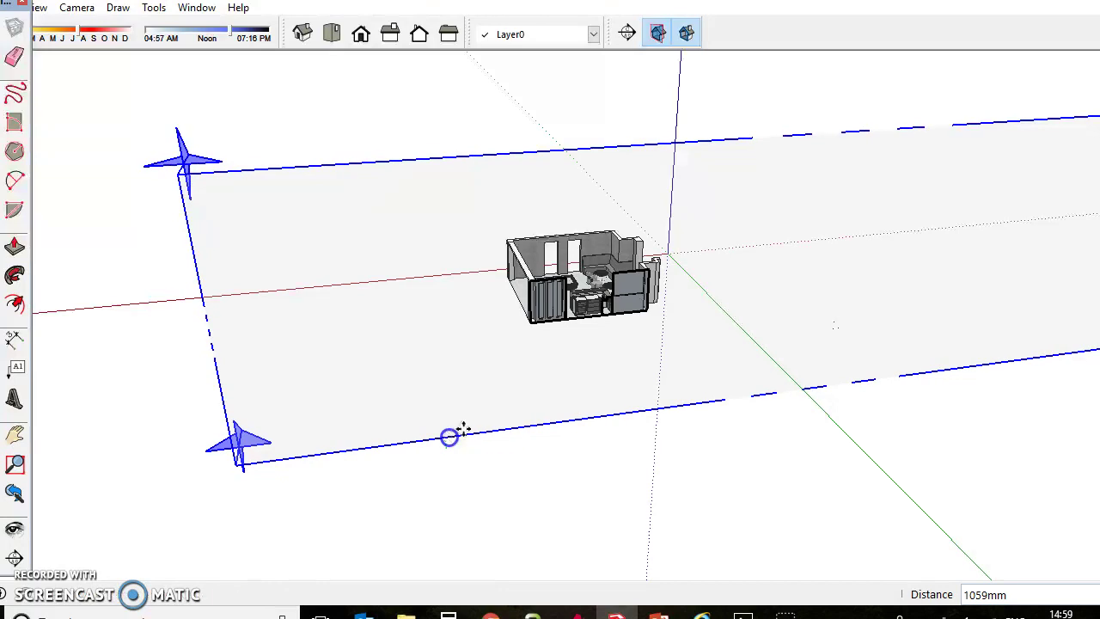
{"action": "left_click", "coordinate": [584, 301]}
{"action": "scroll", "coordinate": [448, 206], "scroll_direction": "up", "scroll_amount": 1}
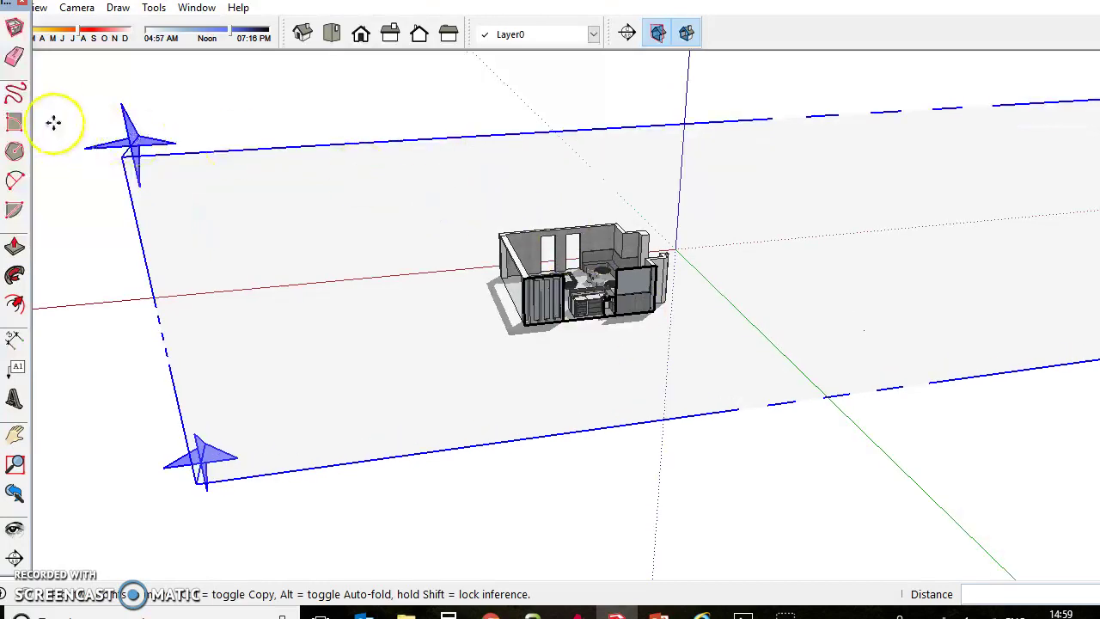
Hide the section plane while keeping its cut active.
{"action": "key", "text": "space"}
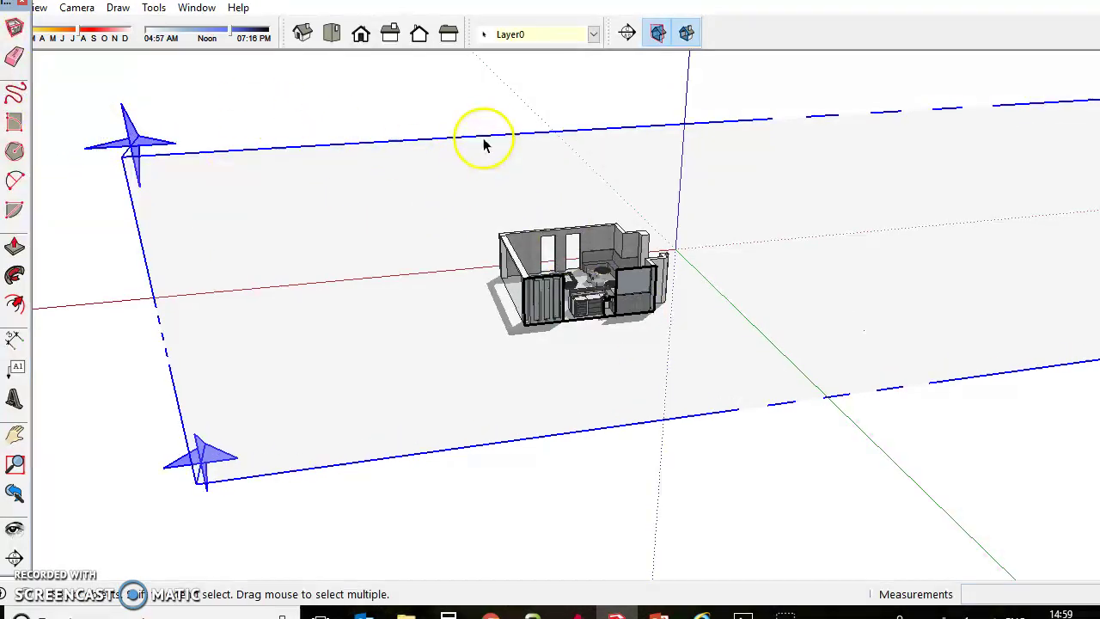
{"action": "right_click", "coordinate": [486, 137]}
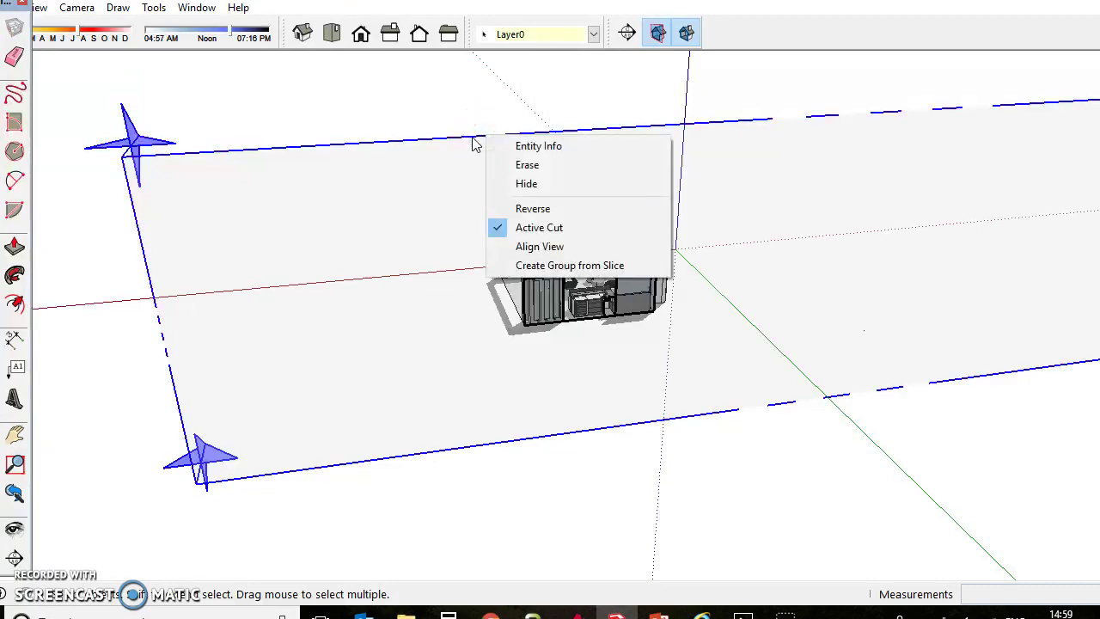
{"action": "left_click", "coordinate": [525, 183]}
{"action": "left_click", "coordinate": [599, 296]}
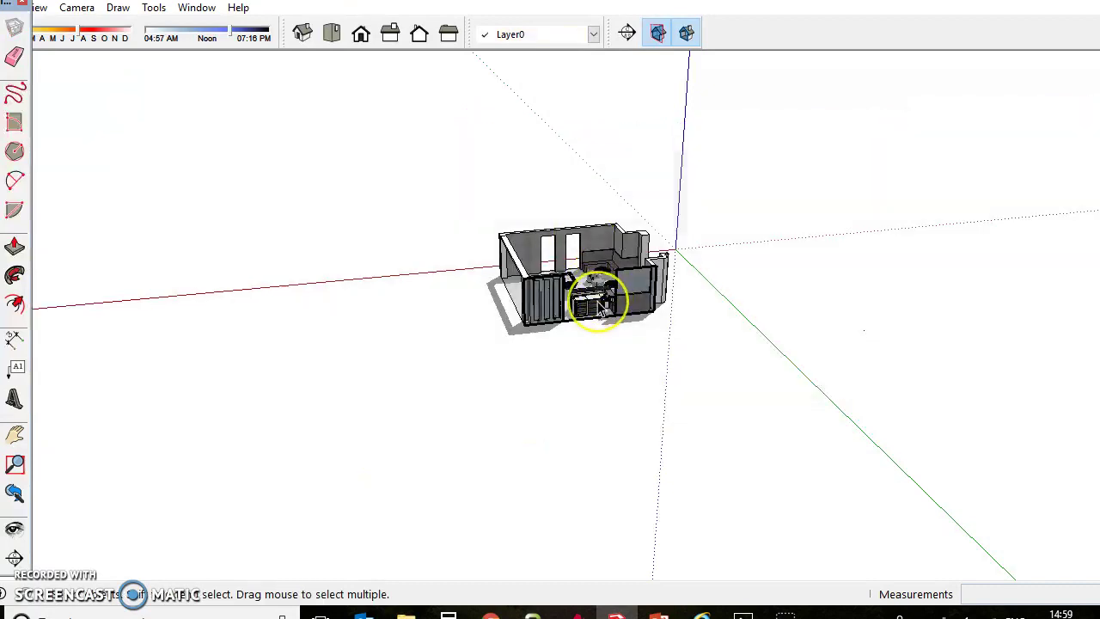
Examine the back of the bar through the section cut, including the wine cooler, drawers, marble worktop and ice bucket.
{"action": "scroll", "coordinate": [598, 301], "scroll_direction": "up", "scroll_amount": 10}
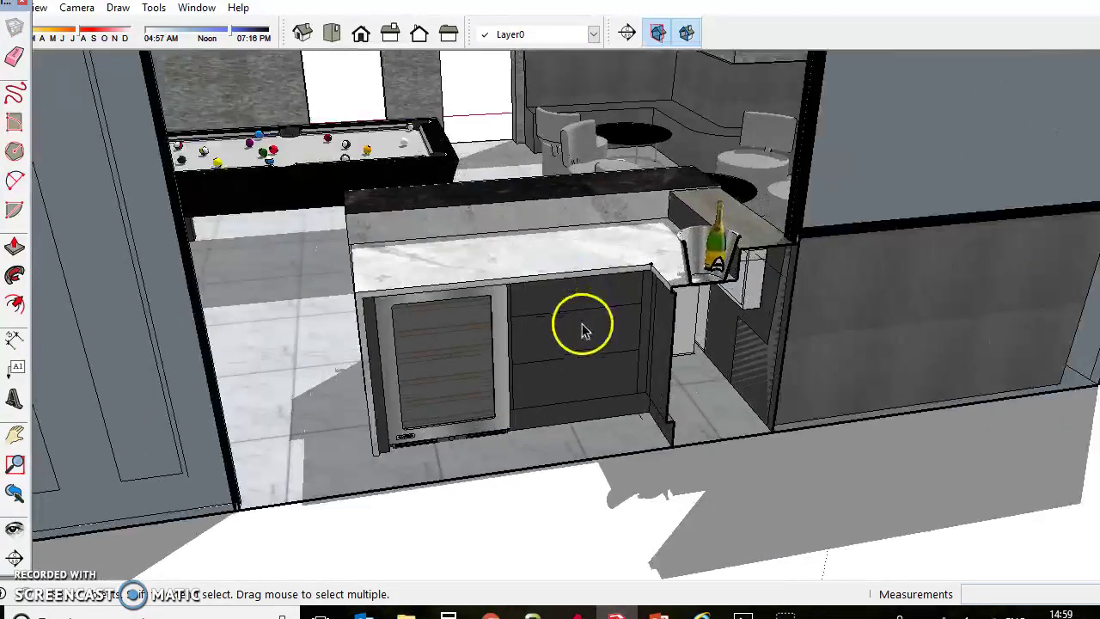
{"action": "middle_click_drag", "start_coordinate": [444, 394], "coordinate": [486, 344]}
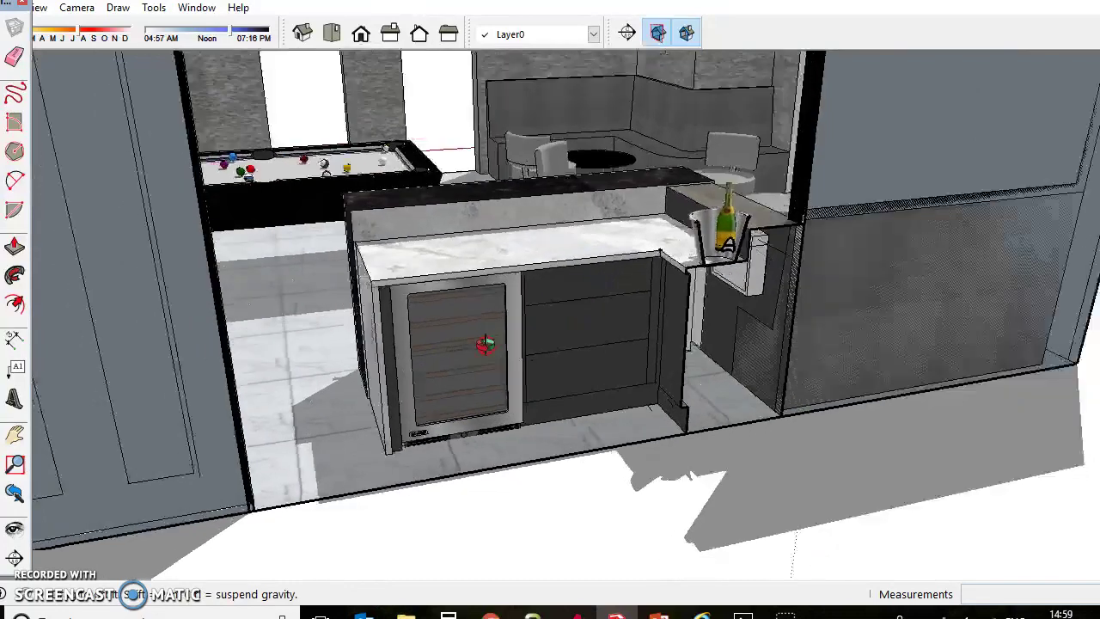
{"action": "key", "text": "space"}
{"action": "scroll", "coordinate": [486, 344], "scroll_direction": "up", "scroll_amount": 5}
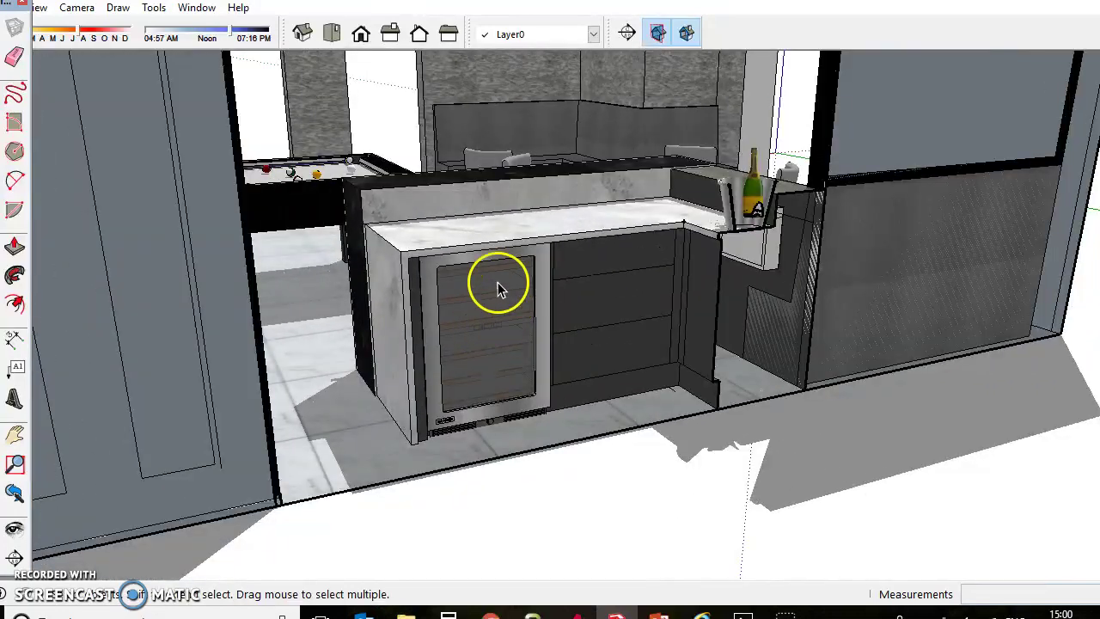
{"action": "middle_click_drag", "start_coordinate": [498, 282], "coordinate": [547, 267]}
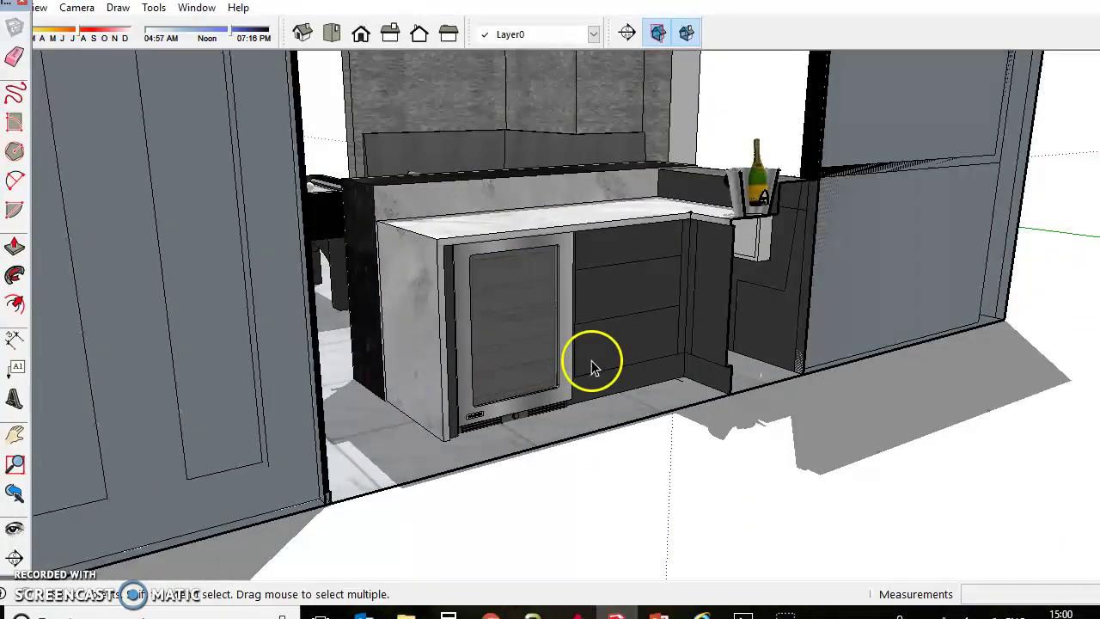
{"action": "middle_click_drag", "start_coordinate": [591, 359], "coordinate": [536, 321]}
{"action": "scroll", "coordinate": [508, 289], "scroll_direction": "up", "scroll_amount": 3}
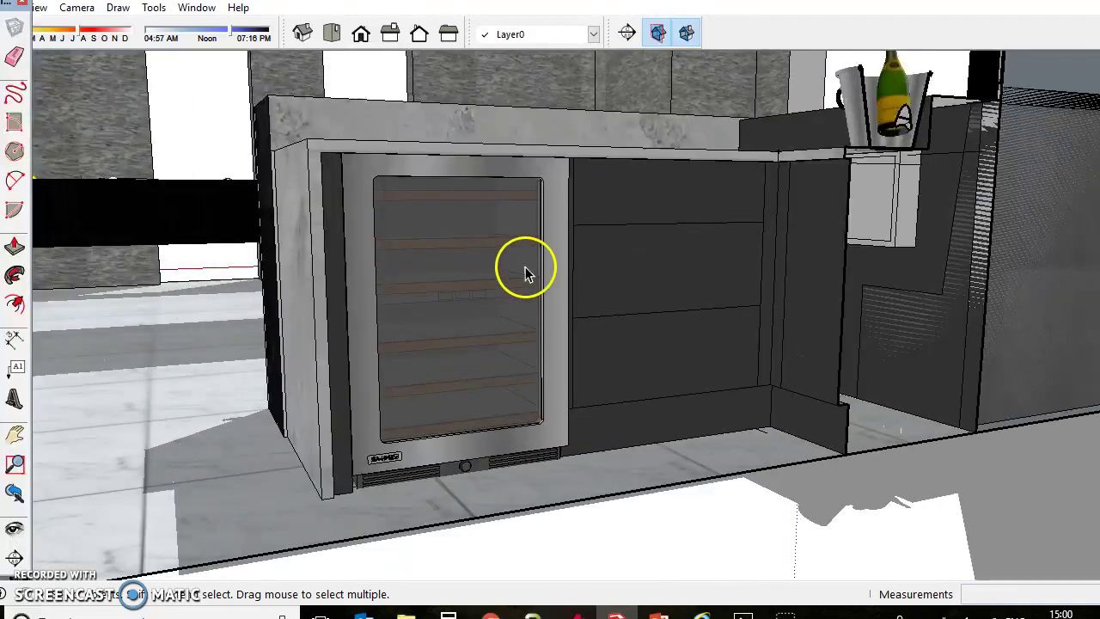
{"action": "scroll", "coordinate": [525, 266], "scroll_direction": "down", "scroll_amount": 3}
{"action": "middle_click_drag", "start_coordinate": [572, 216], "coordinate": [578, 427]}
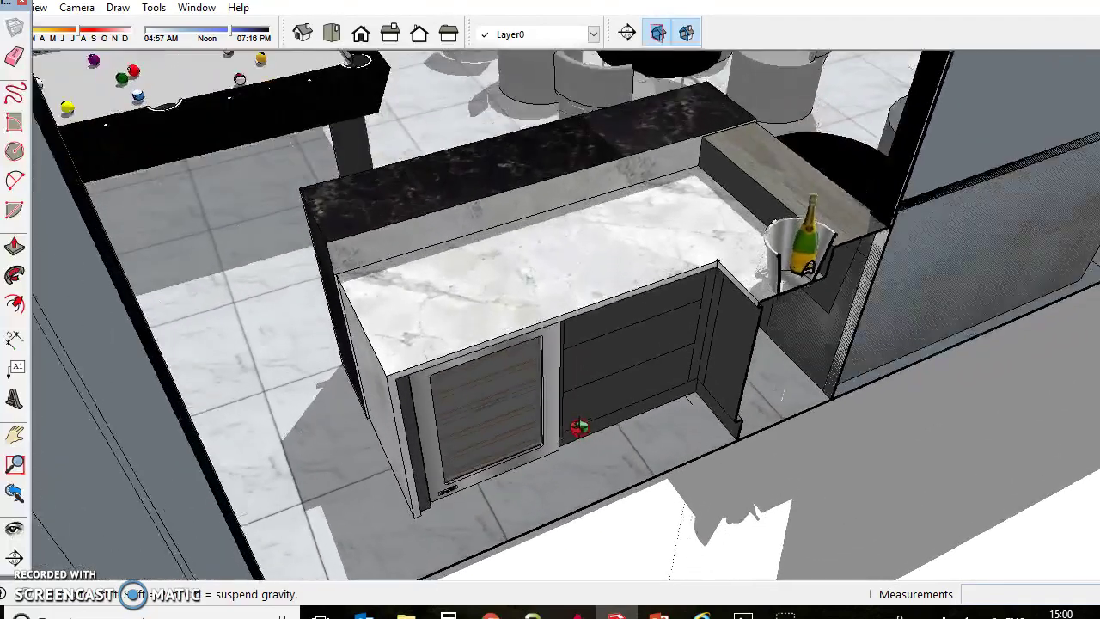
{"action": "scroll", "coordinate": [567, 455], "scroll_direction": "down", "scroll_amount": 5}
{"action": "mouse_move", "coordinate": [456, 307]}
{"action": "middle_mouse_down"}
{"action": "mouse_move", "coordinate": [358, 289]}
{"action": "mouse_move", "coordinate": [407, 249]}
{"action": "middle_mouse_up"}
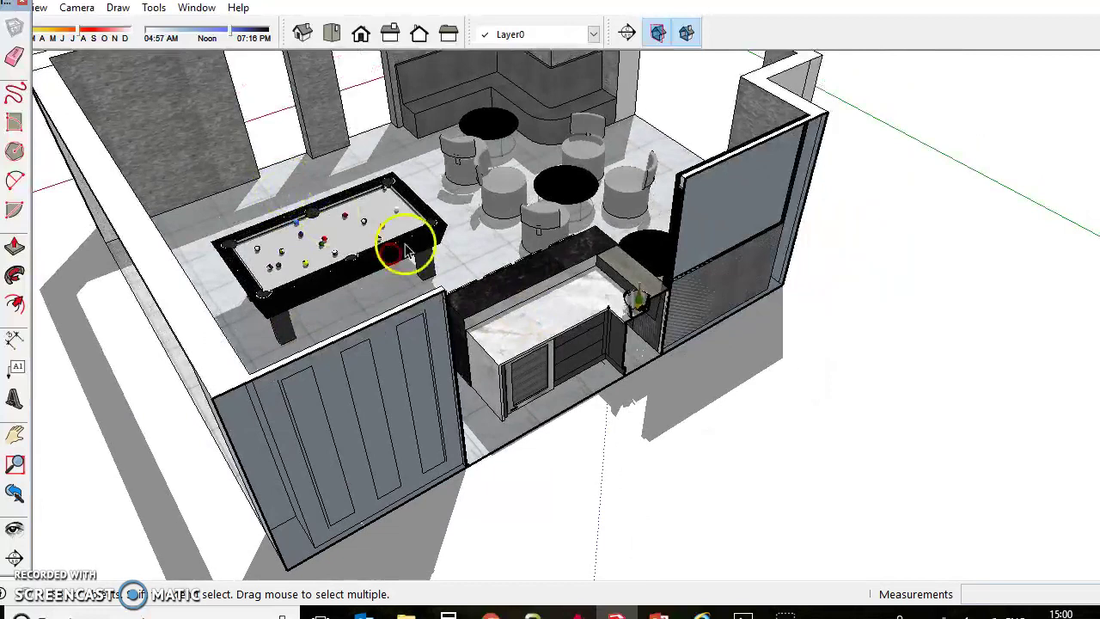
{"action": "scroll", "coordinate": [407, 249], "scroll_direction": "down", "scroll_amount": 4}
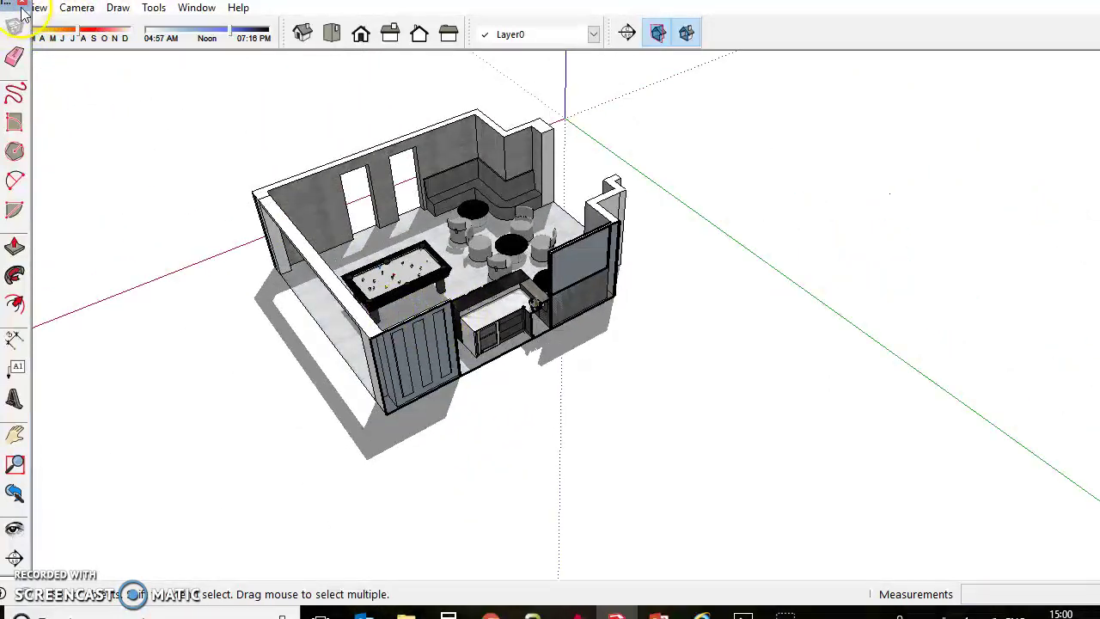
Unhide the section plane and delete it to restore the full model.
{"action": "left_click_drag", "start_coordinate": [2, 3], "coordinate": [3, 72]}
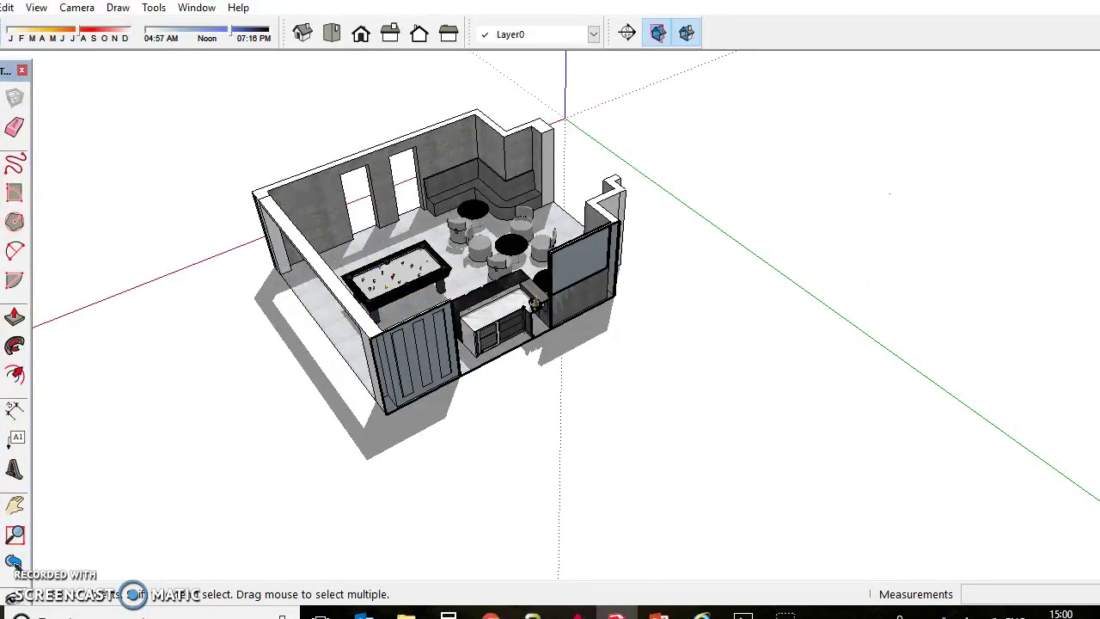
{"action": "left_click", "coordinate": [10, 9]}
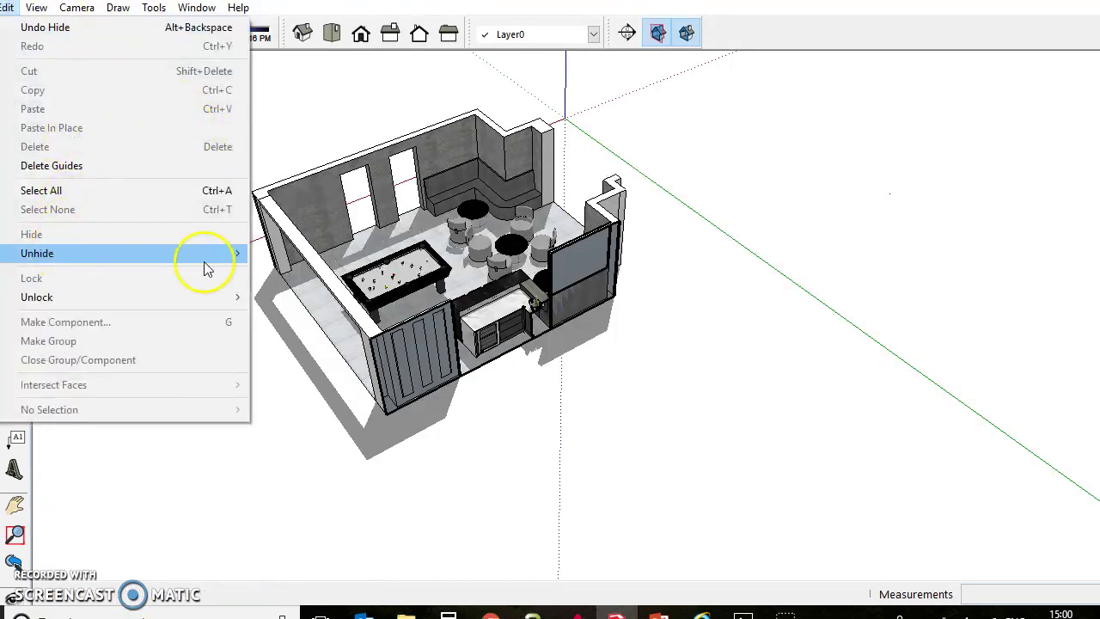
{"action": "mouse_move", "coordinate": [211, 258]}
{"action": "left_click", "coordinate": [283, 285]}
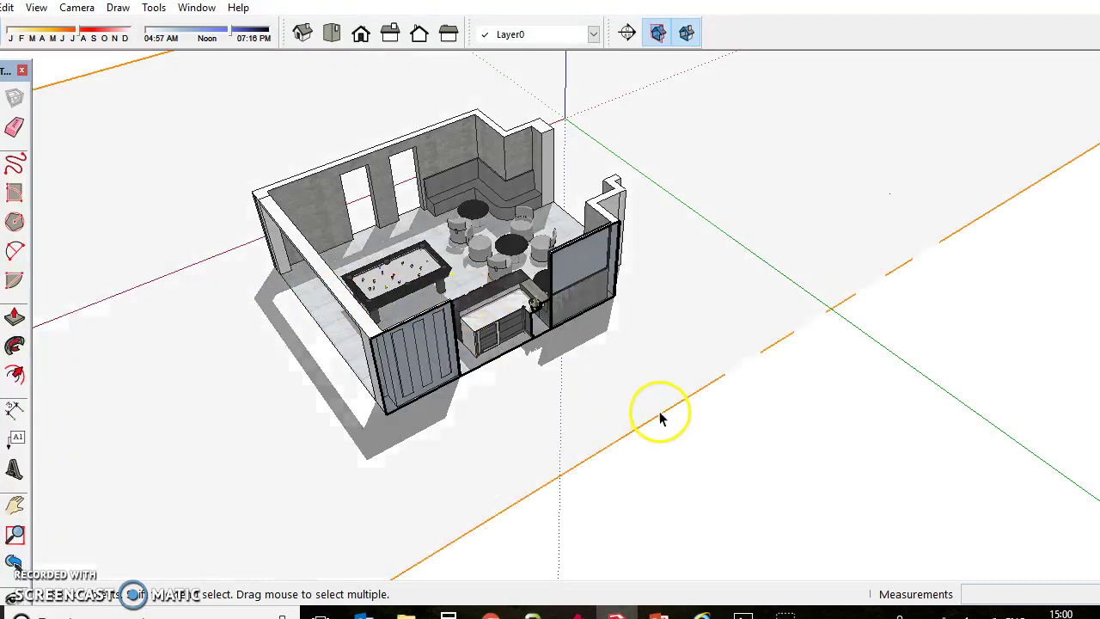
{"action": "left_click", "coordinate": [660, 418]}
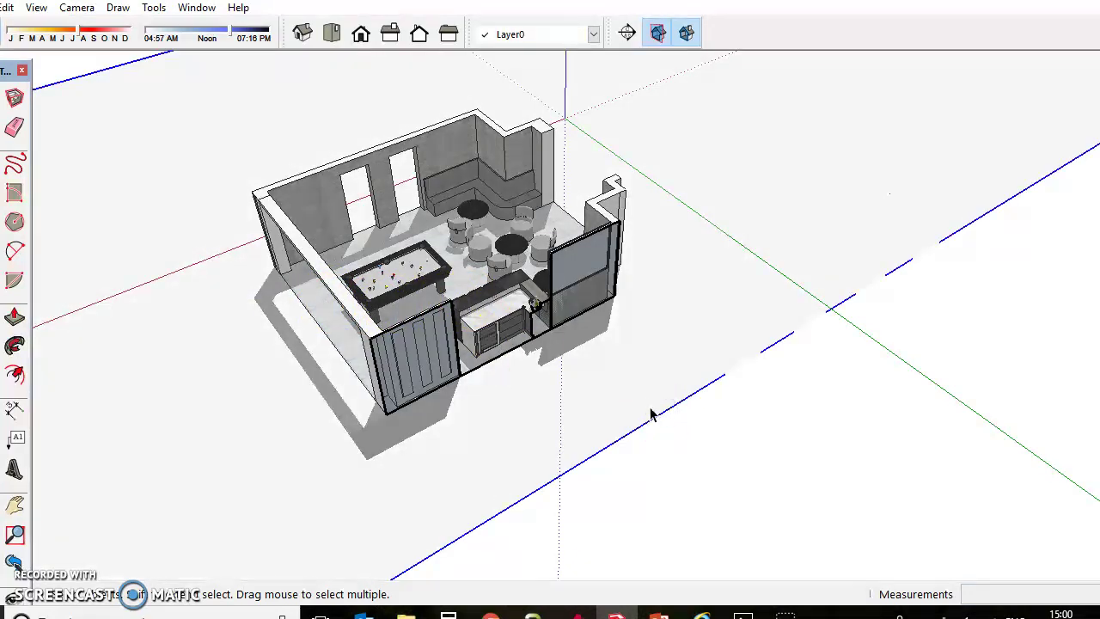
{"action": "key", "text": "Delete"}
Move the detached ceiling panel back over the bar, lining up its corner with the outer wall corner.
{"action": "middle_click_drag", "start_coordinate": [573, 311], "coordinate": [763, 385]}
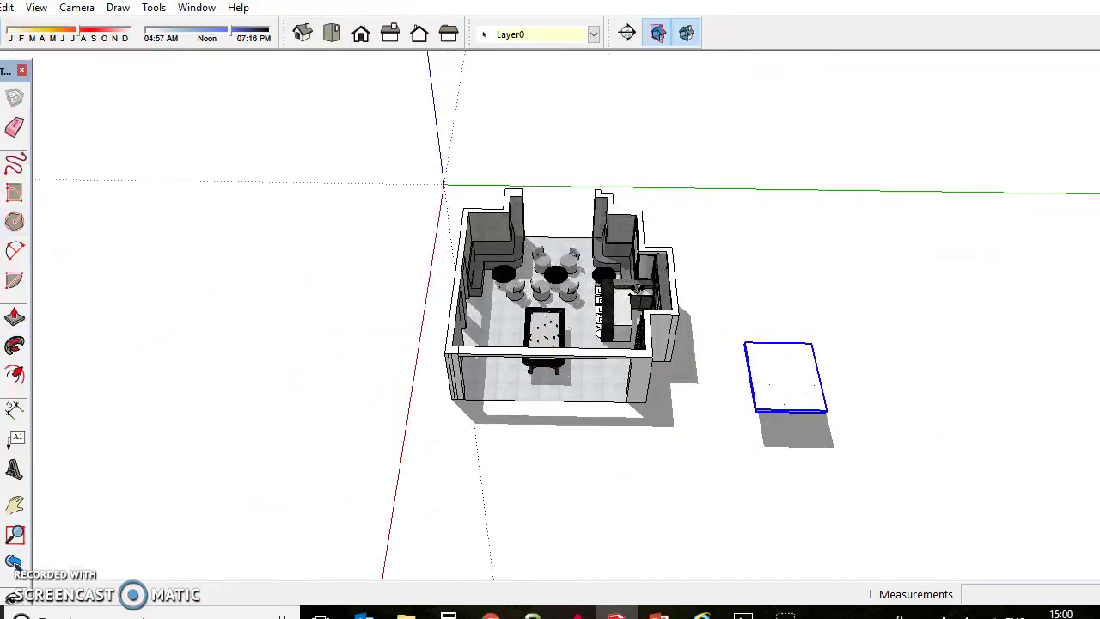
{"action": "key", "text": "m"}
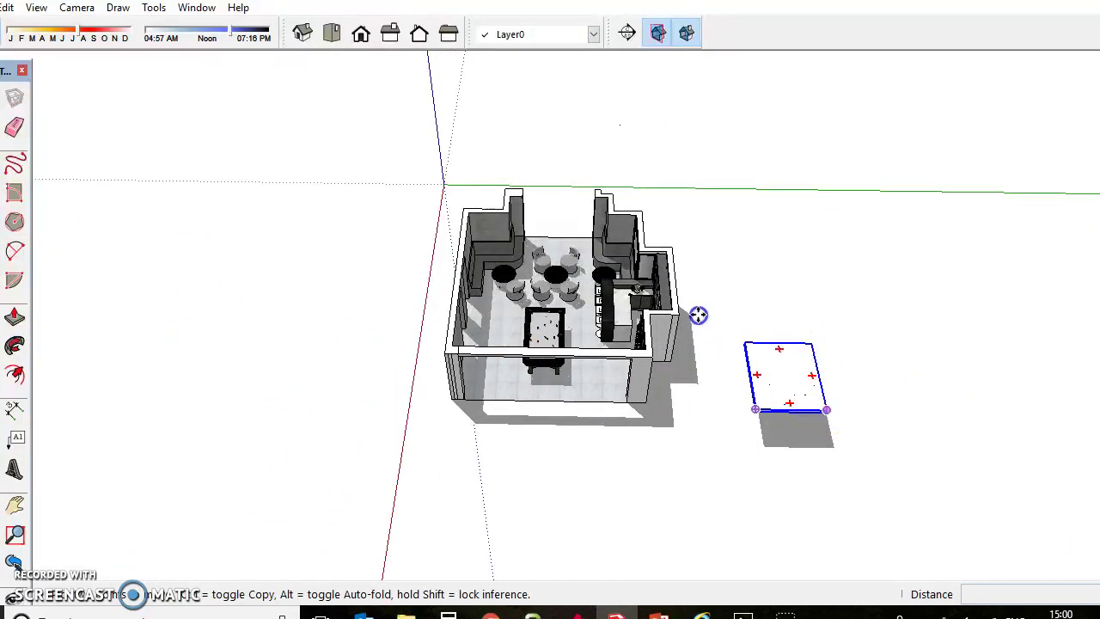
{"action": "left_click", "coordinate": [670, 306]}
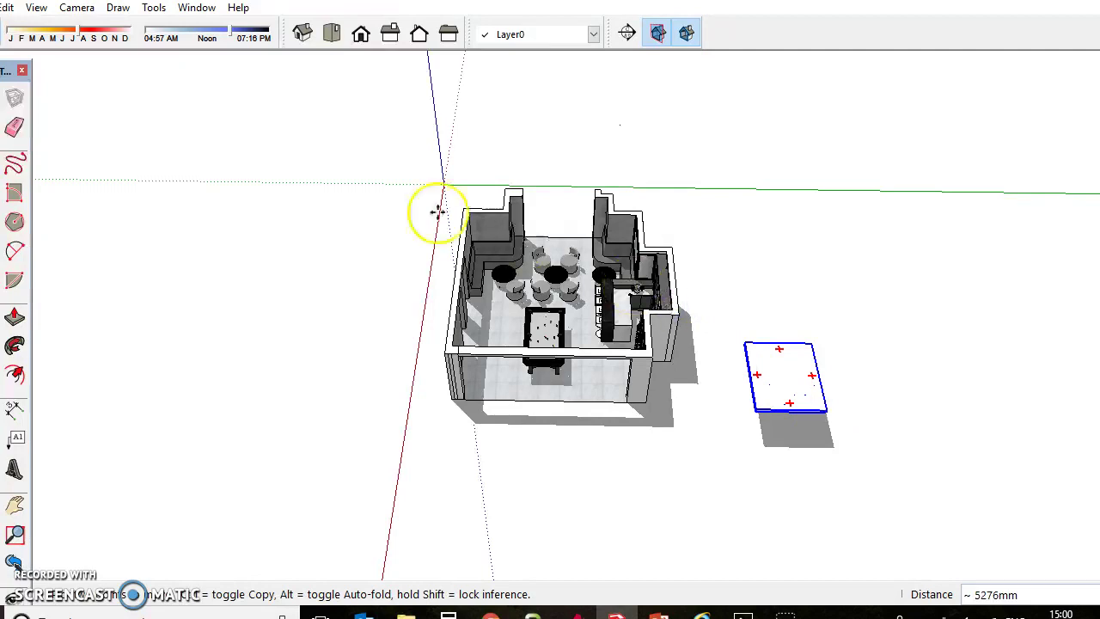
{"action": "scroll", "coordinate": [602, 275], "scroll_direction": "up", "scroll_amount": 2}
{"action": "left_click", "coordinate": [655, 309]}
{"action": "key", "text": "Escape"}
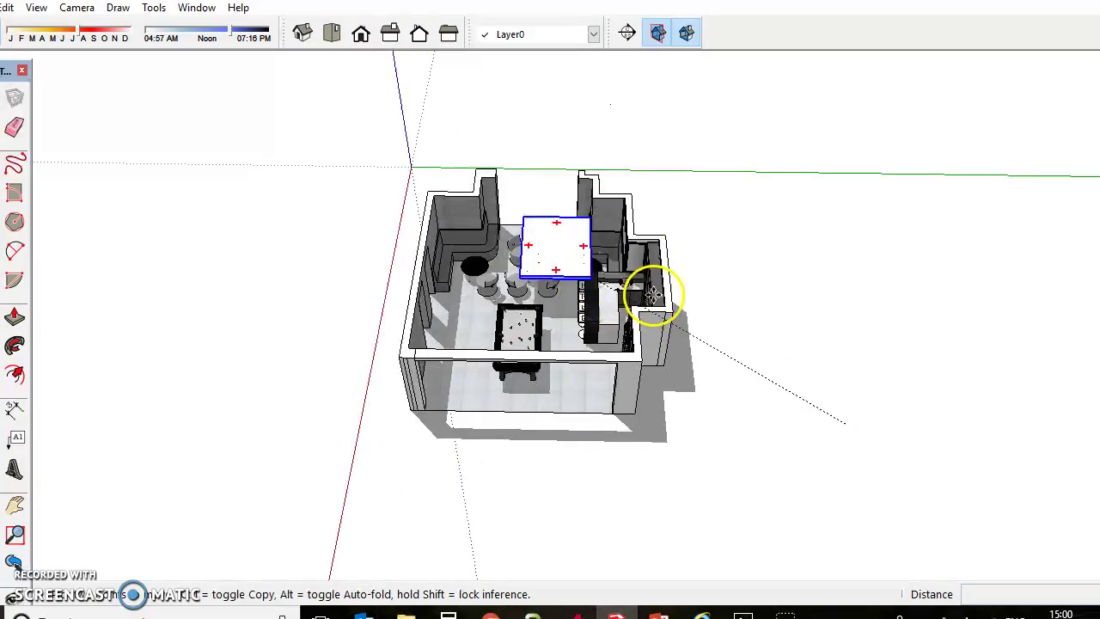
{"action": "left_click", "coordinate": [667, 315]}
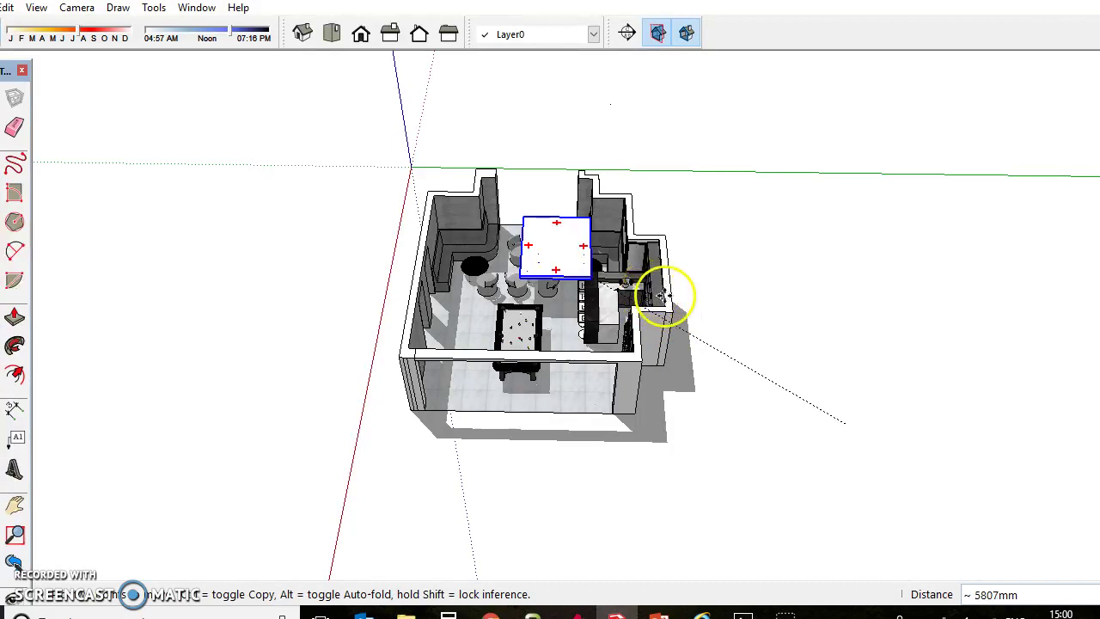
{"action": "scroll", "coordinate": [664, 306], "scroll_direction": "up", "scroll_amount": 2}
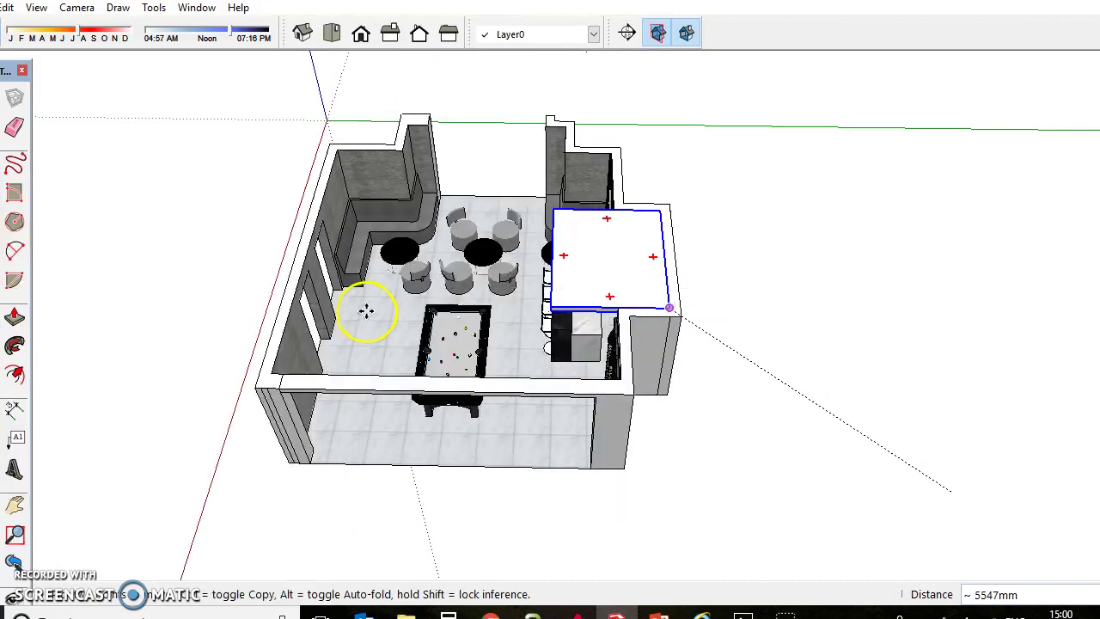
{"action": "left_click", "coordinate": [0, 97]}
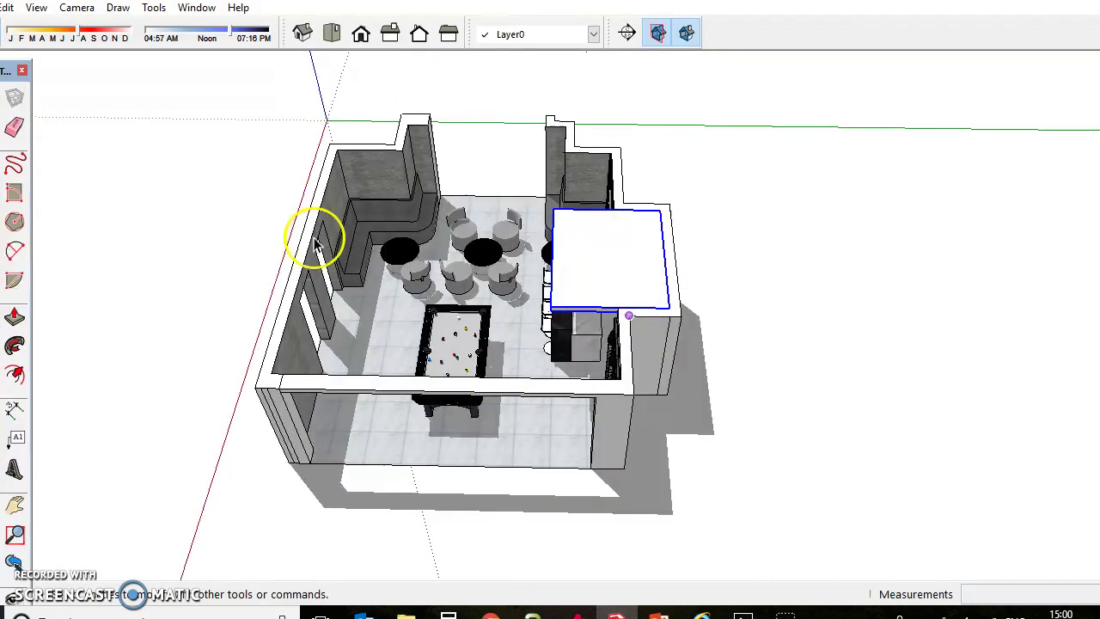
{"action": "left_click", "coordinate": [884, 256]}
Examine the bar beneath the ceiling panel, including the stools, bottle shelves and wall-mounted wine racks.
{"action": "middle_click_drag", "start_coordinate": [484, 322], "coordinate": [699, 270]}
{"action": "scroll", "coordinate": [753, 206], "scroll_direction": "up", "scroll_amount": 5}
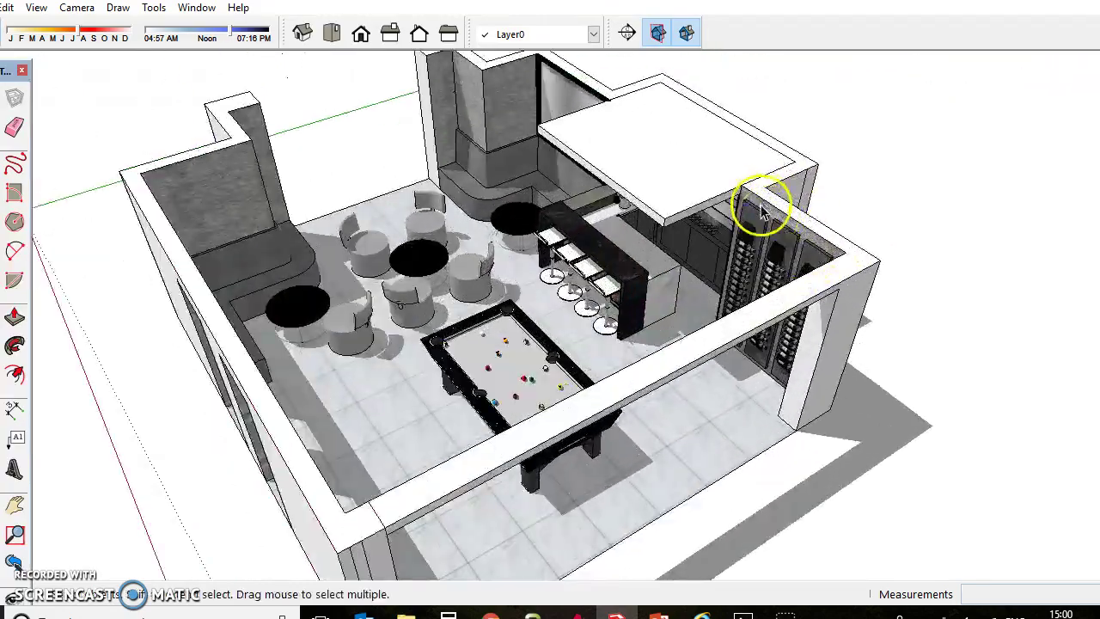
{"action": "middle_click_drag", "start_coordinate": [747, 240], "coordinate": [751, 91]}
{"action": "scroll", "coordinate": [705, 203], "scroll_direction": "up", "scroll_amount": 5}
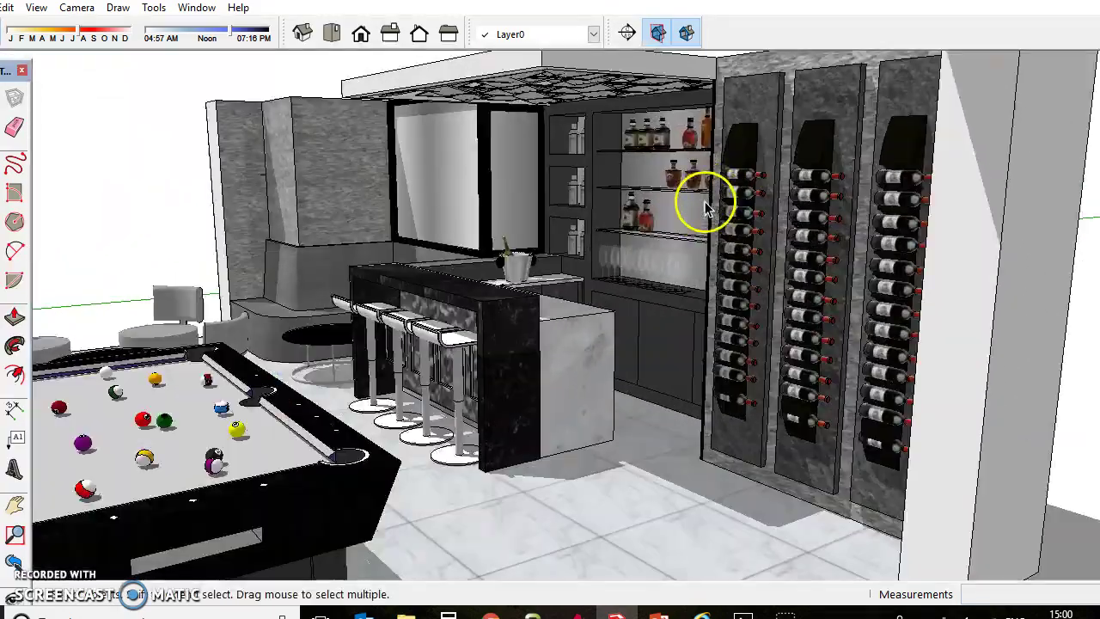
{"action": "middle_click_drag", "start_coordinate": [638, 220], "coordinate": [477, 102]}
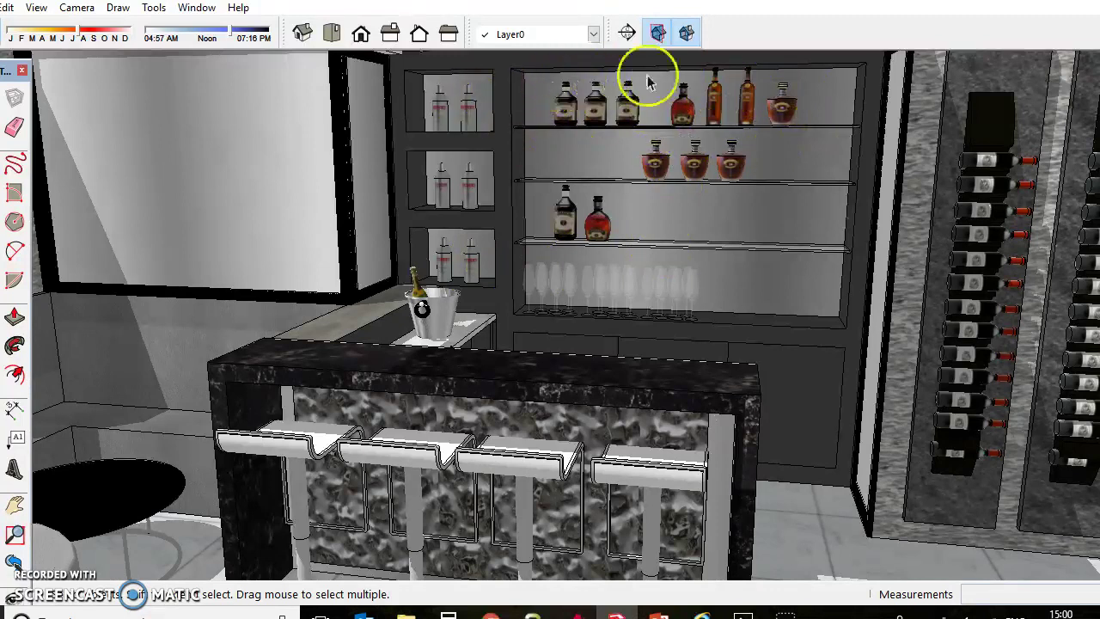
{"action": "scroll", "coordinate": [694, 300], "scroll_direction": "down", "scroll_amount": 5}
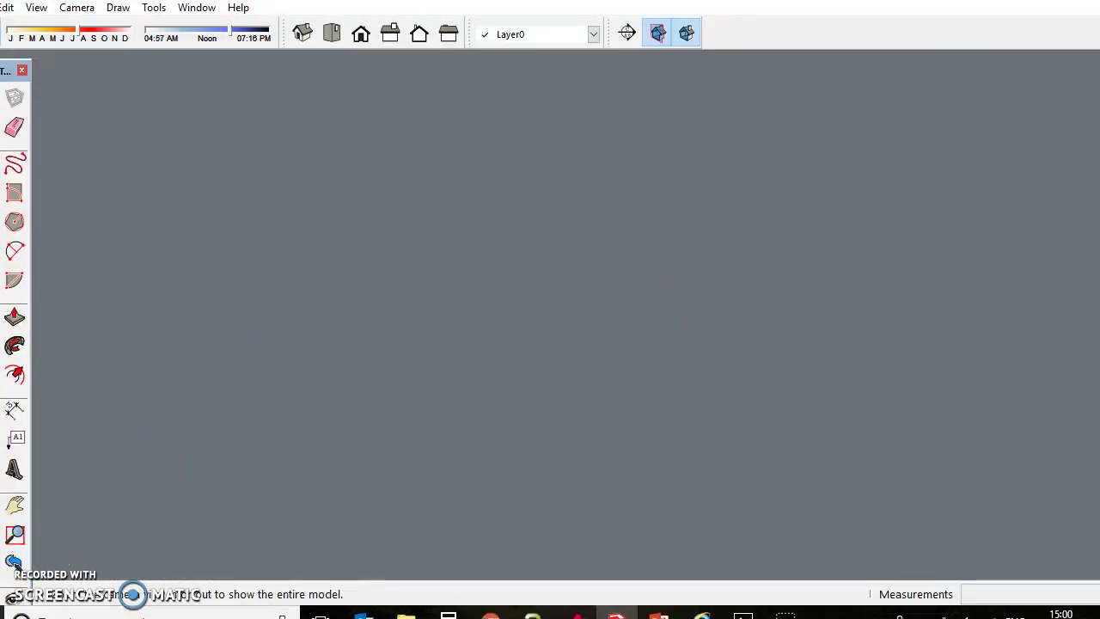
Survey the whole room with the ceiling panel over the bar, from the pool table side around to the seating side.
{"action": "left_click", "coordinate": [14, 563]}
{"action": "middle_click_drag", "start_coordinate": [945, 192], "coordinate": [550, 307]}
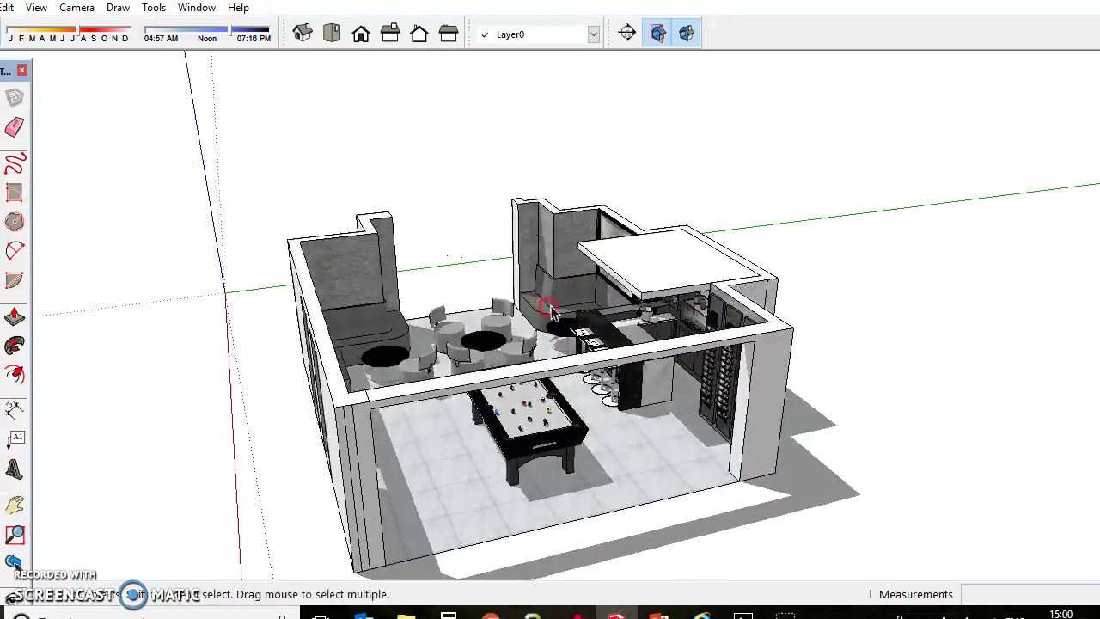
{"action": "scroll", "coordinate": [564, 354], "scroll_direction": "up", "scroll_amount": 4}
{"action": "middle_click_drag", "start_coordinate": [555, 226], "coordinate": [509, 268]}
{"action": "scroll", "coordinate": [513, 242], "scroll_direction": "down", "scroll_amount": 4}
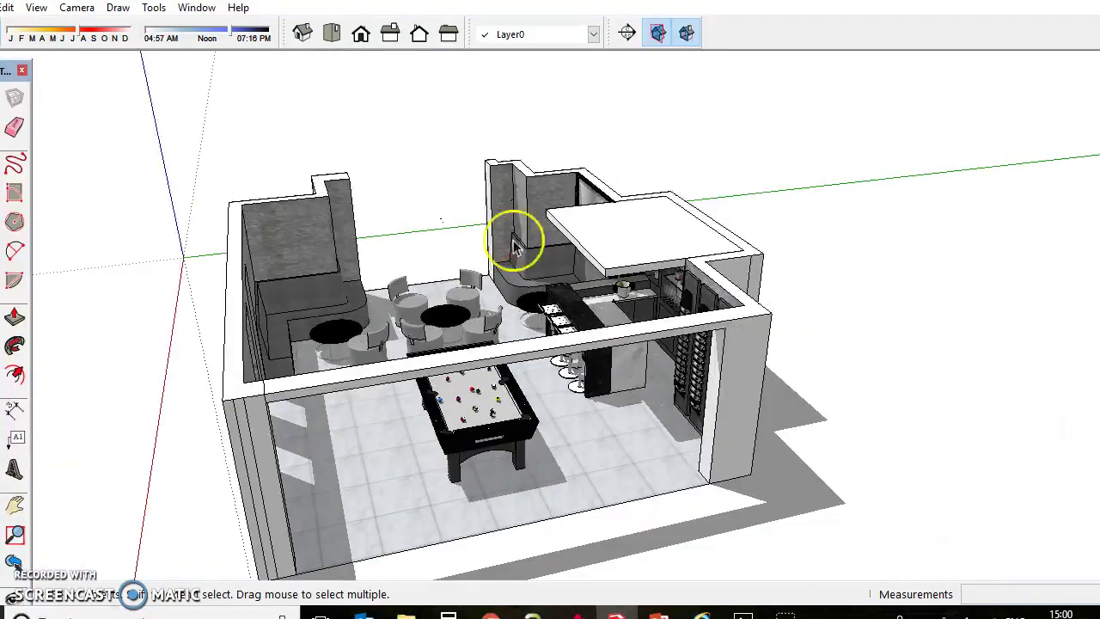
{"action": "middle_click_drag", "start_coordinate": [363, 323], "coordinate": [817, 380]}
{"action": "scroll", "coordinate": [669, 234], "scroll_direction": "up", "scroll_amount": 3}
{"action": "scroll", "coordinate": [670, 234], "scroll_direction": "up", "scroll_amount": 3}
{"action": "middle_click_drag", "start_coordinate": [378, 329], "coordinate": [601, 255]}
{"action": "scroll", "coordinate": [432, 211], "scroll_direction": "down", "scroll_amount": 2}
{"action": "mouse_move", "coordinate": [435, 243]}
{"action": "middle_mouse_down"}
{"action": "mouse_move", "coordinate": [433, 257]}
{"action": "mouse_move", "coordinate": [440, 237]}
{"action": "middle_mouse_up"}
{"action": "scroll", "coordinate": [440, 237], "scroll_direction": "up", "scroll_amount": 3}
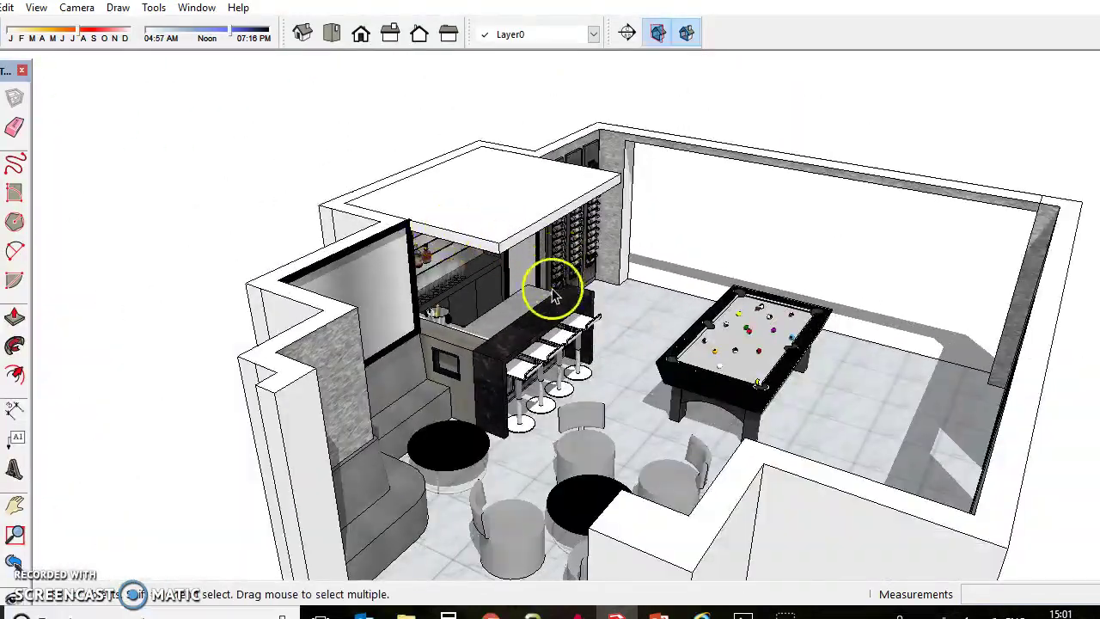